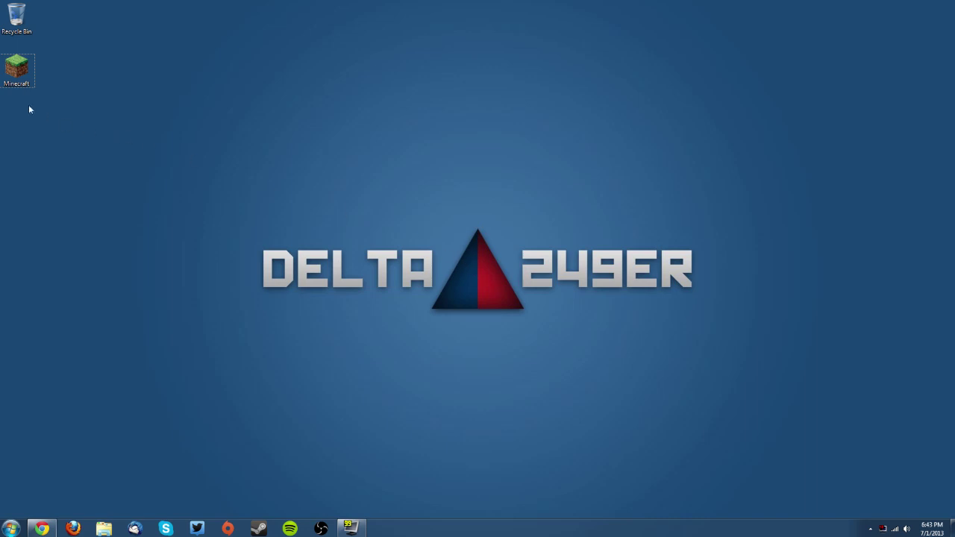
Step: Launch the Minecraft launcher and select release 1.6.1 in the Local Version Editor list
double_click(17, 67)
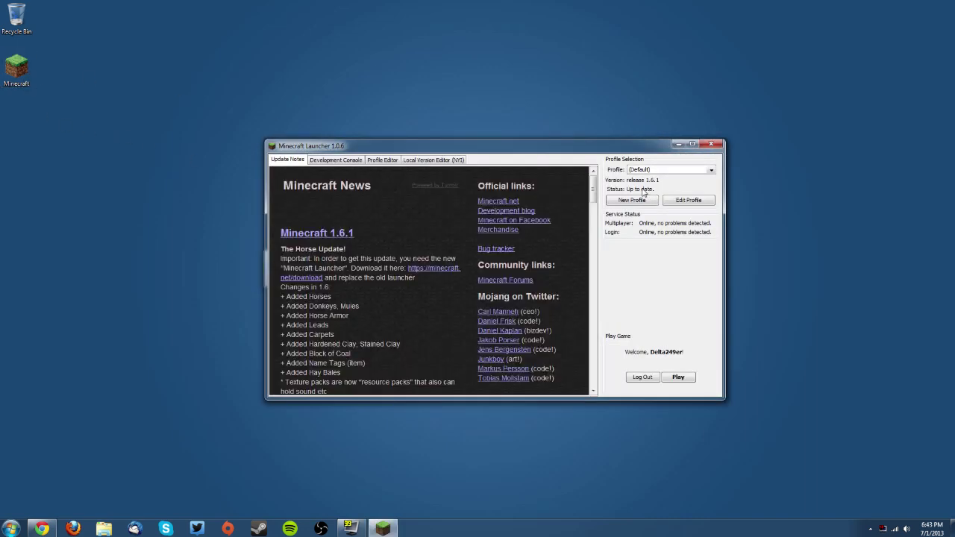
left_click(436, 160)
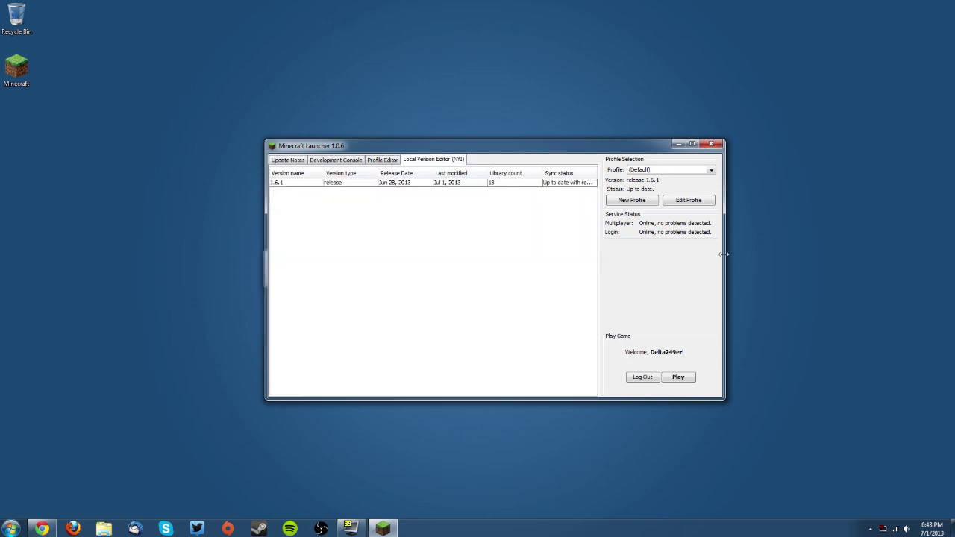
left_click_drag(723, 254, 753, 250)
left_click(597, 183)
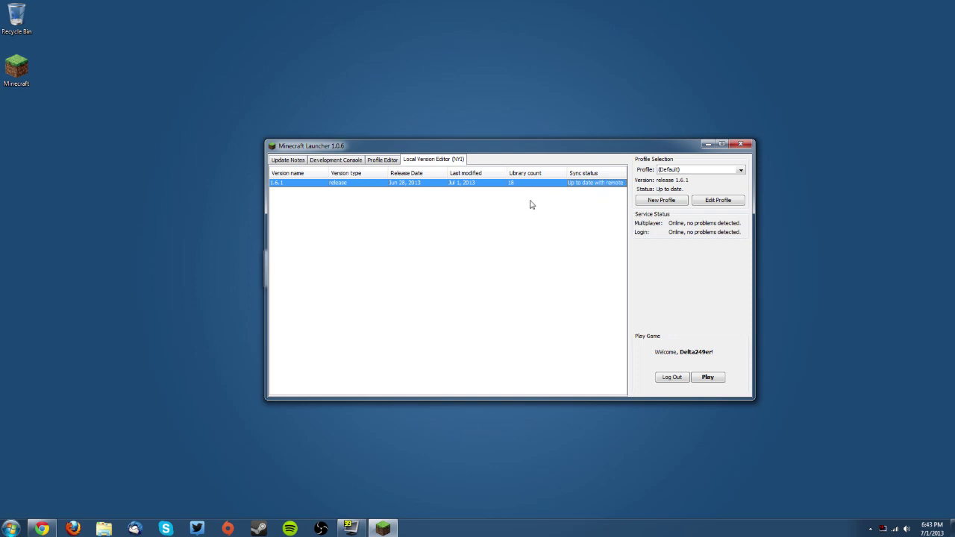
left_click(217, 308)
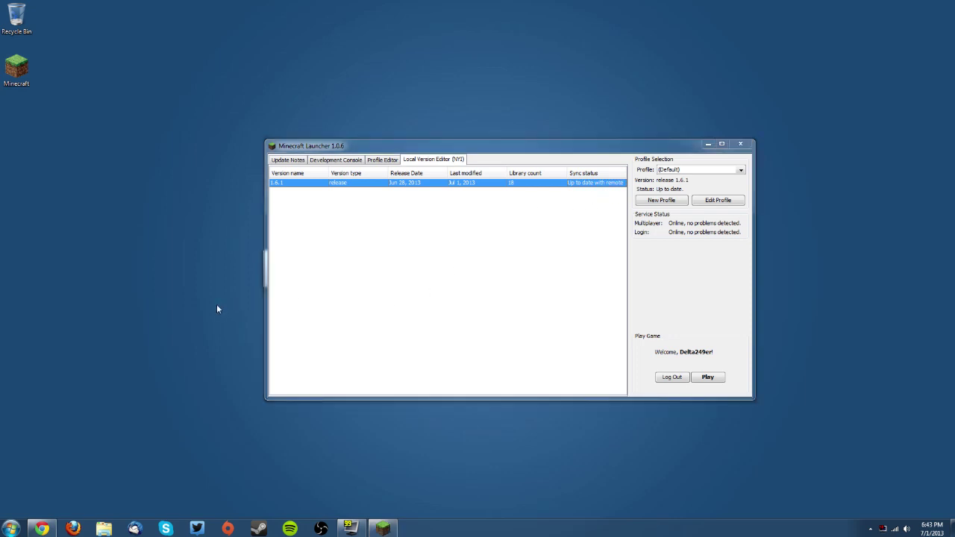
Step: Run %appdata%, browse to .minecraft\versions and select the 1.6.1 folder
key("super+r")
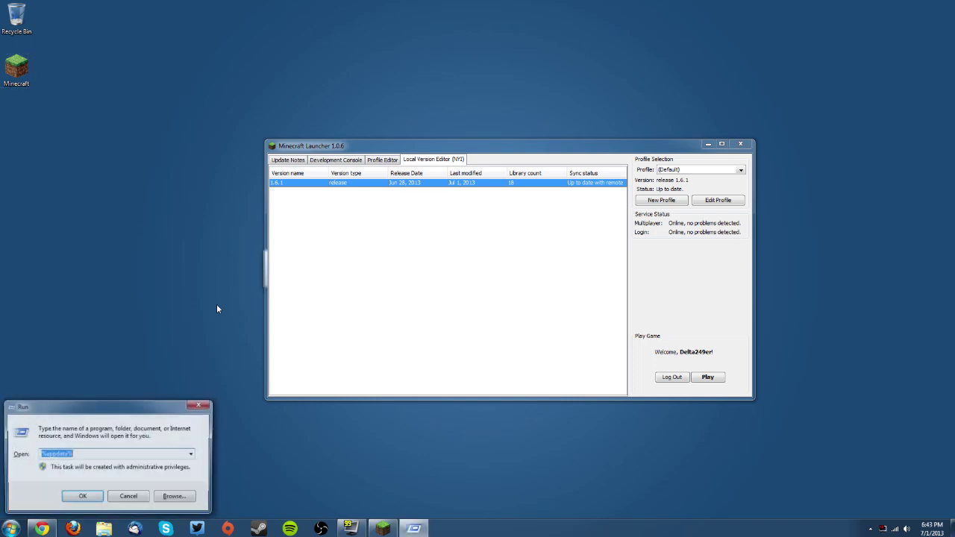
key("End")
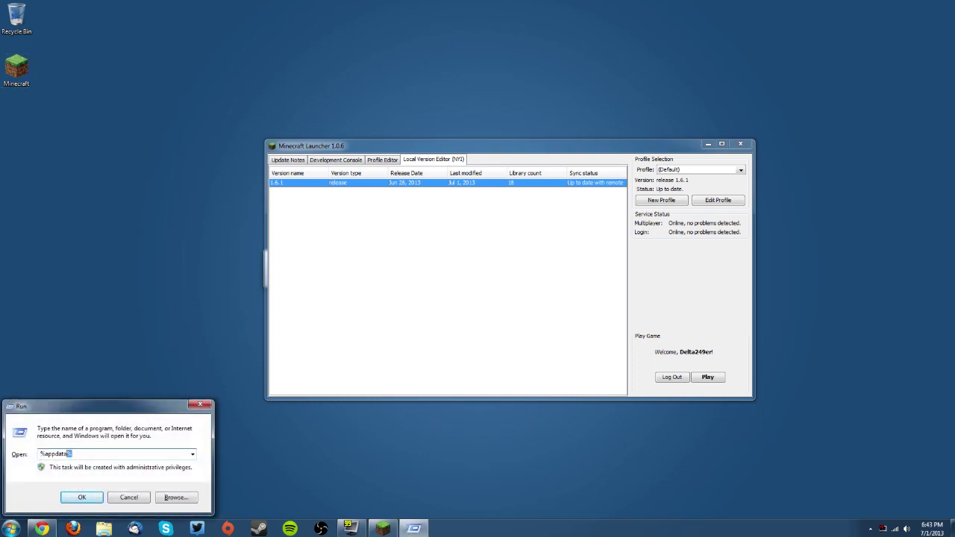
left_click(82, 498)
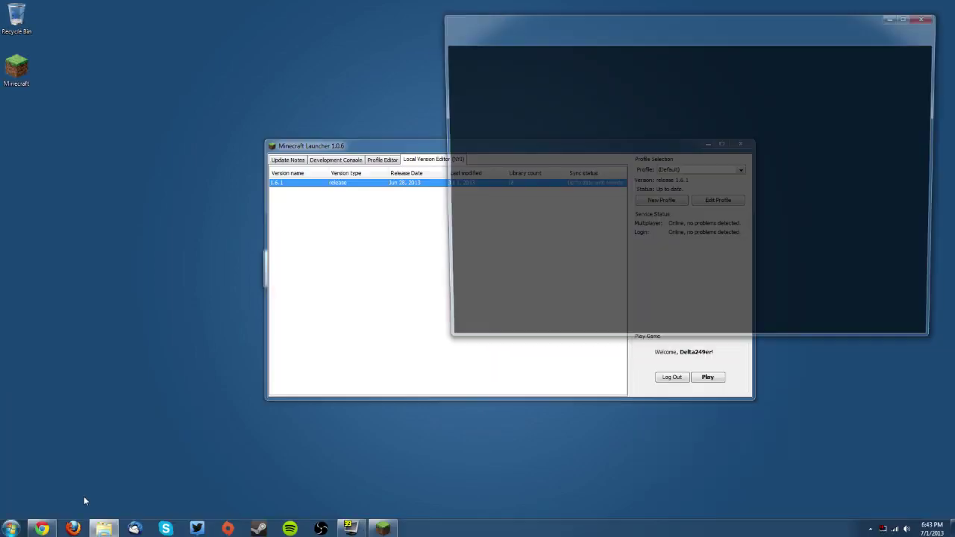
double_click(550, 82)
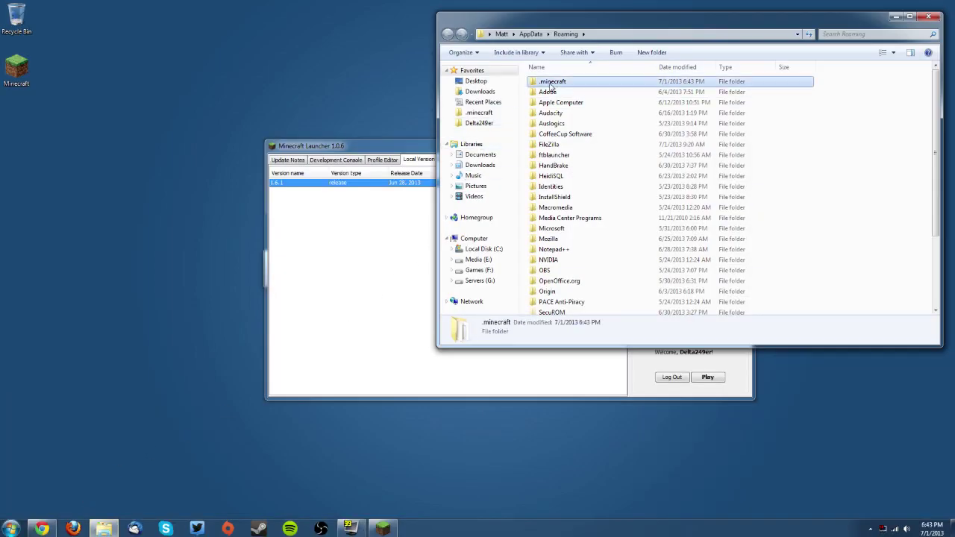
double_click(549, 154)
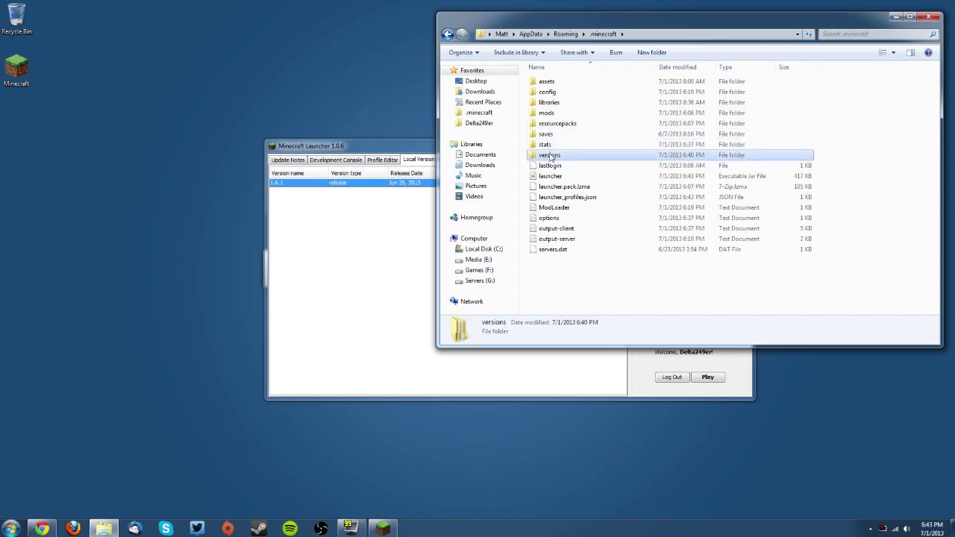
left_click_drag(558, 24, 453, 50)
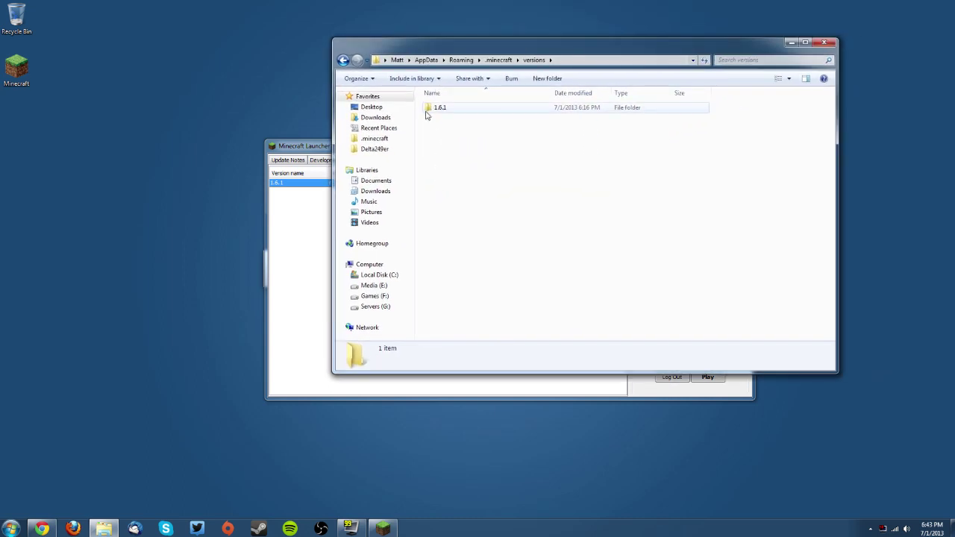
left_click(473, 110)
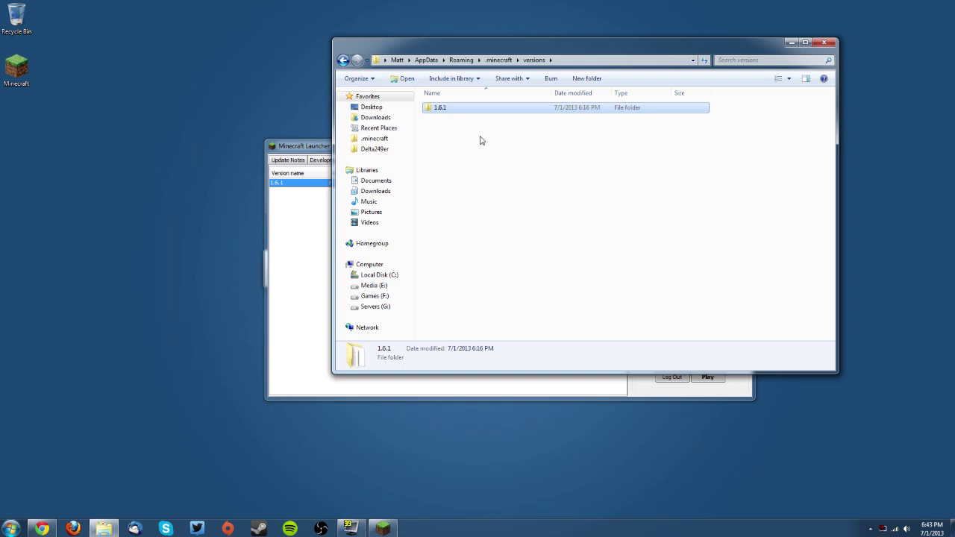
left_click(709, 399)
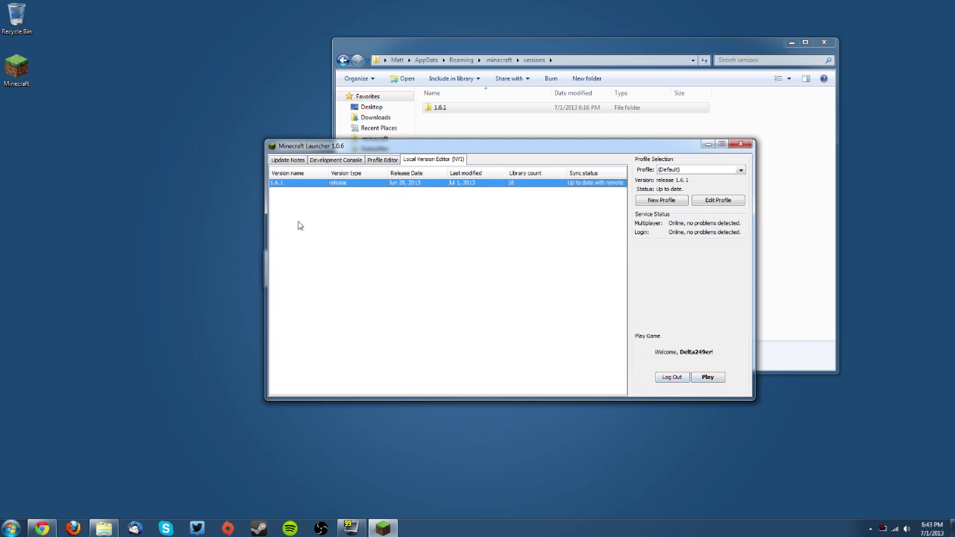
left_click(577, 126)
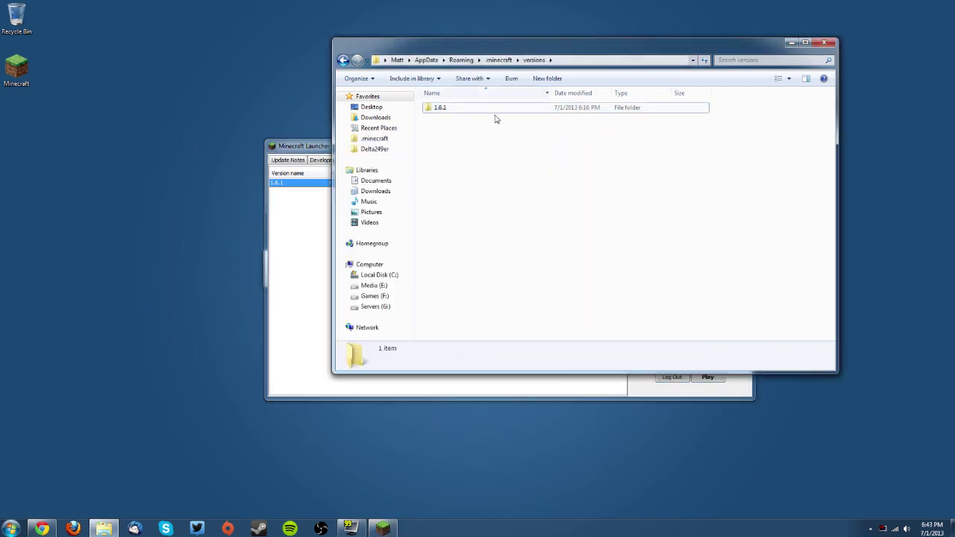
Step: Copy the 1.6.1 folder and paste a duplicate into the versions folder
left_click(451, 109)
right_click(451, 109)
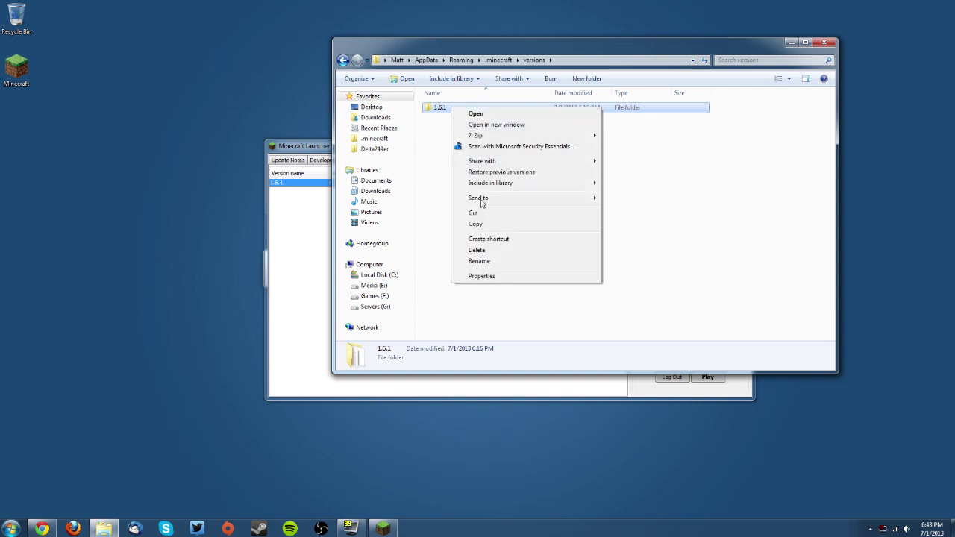
left_click(483, 225)
right_click(459, 183)
left_click(477, 247)
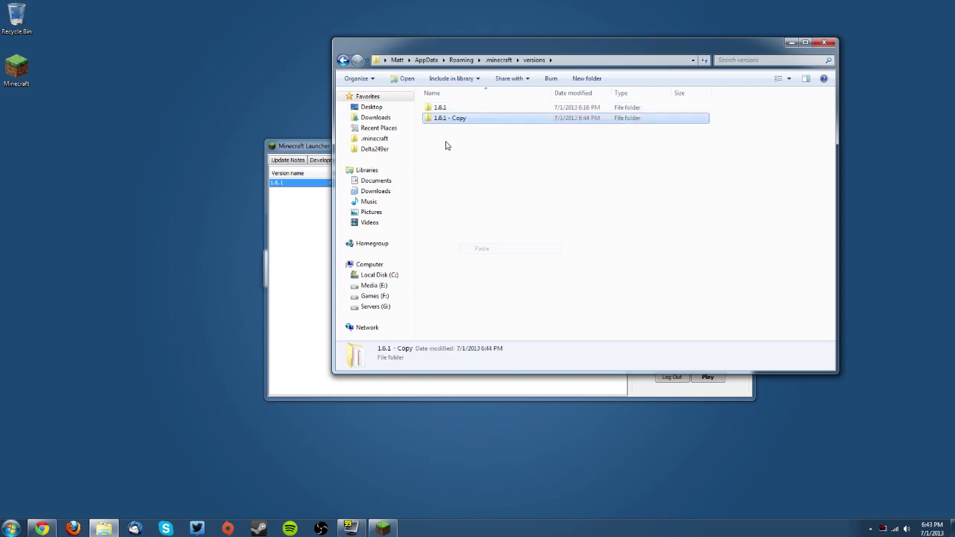
Step: Rename the '1.6.1 - Copy' folder to '1.6.1 Modded'
right_click(445, 119)
left_click(468, 283)
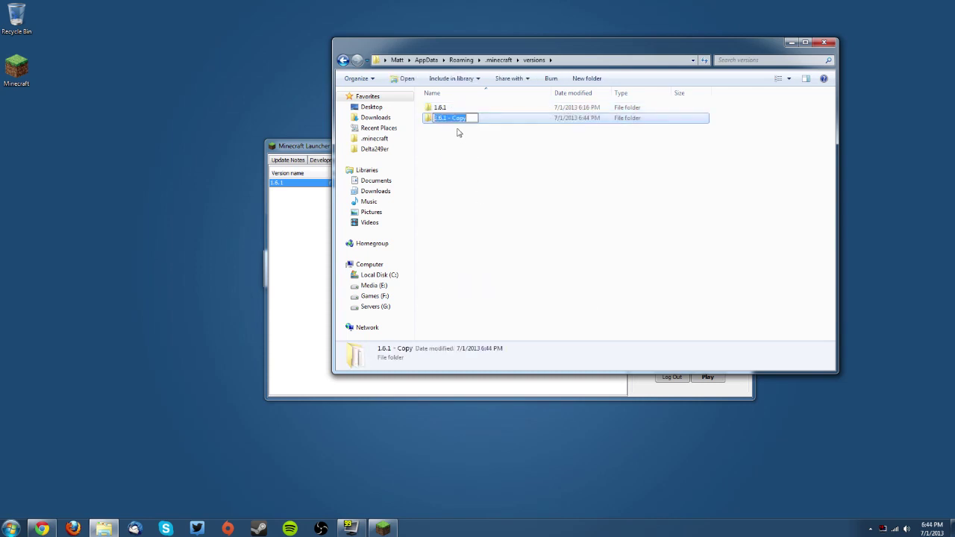
left_click_drag(450, 119, 483, 120)
key("BackSpace")
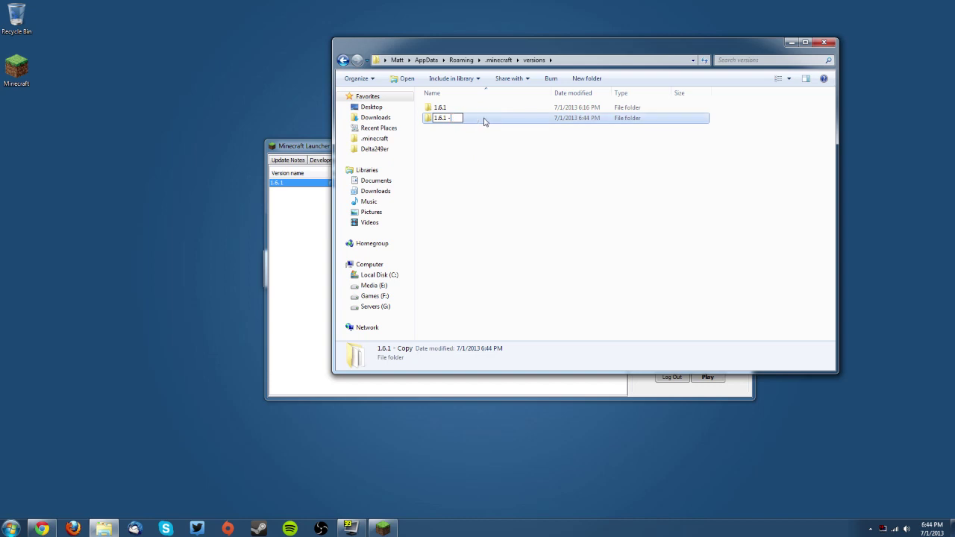
type("Modded")
left_click(500, 133)
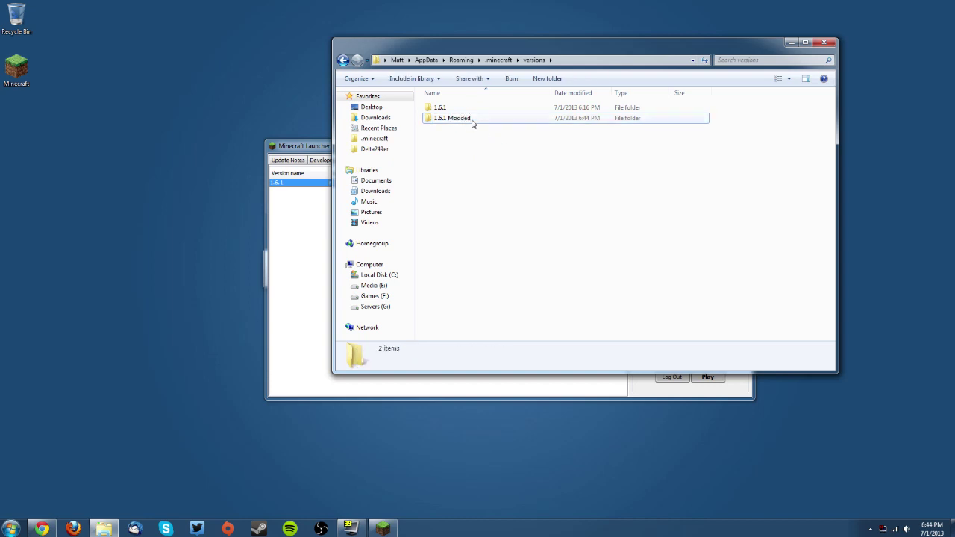
Step: Copy the name '1.6.1 Modded' from the rename field and open that folder
right_click(446, 118)
left_click(470, 281)
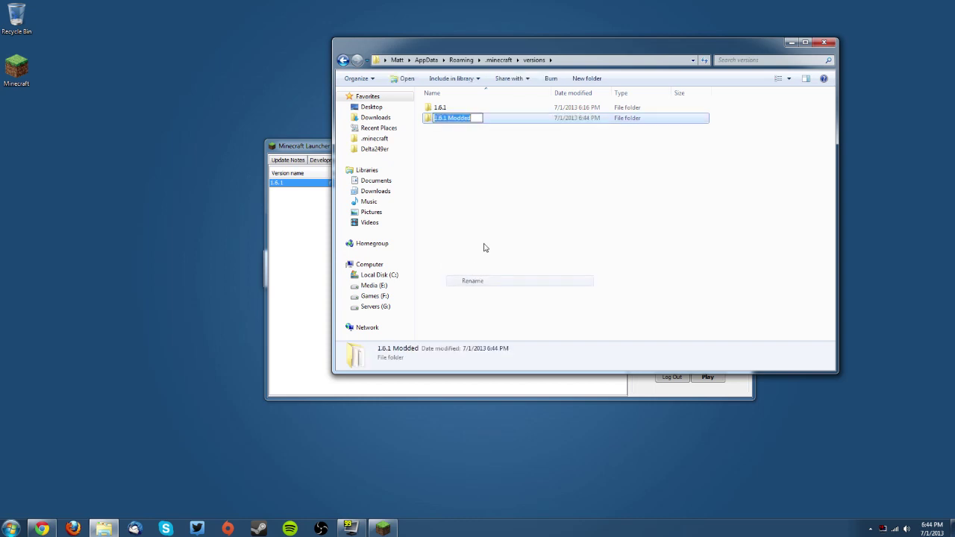
left_click(484, 248)
left_click(447, 124)
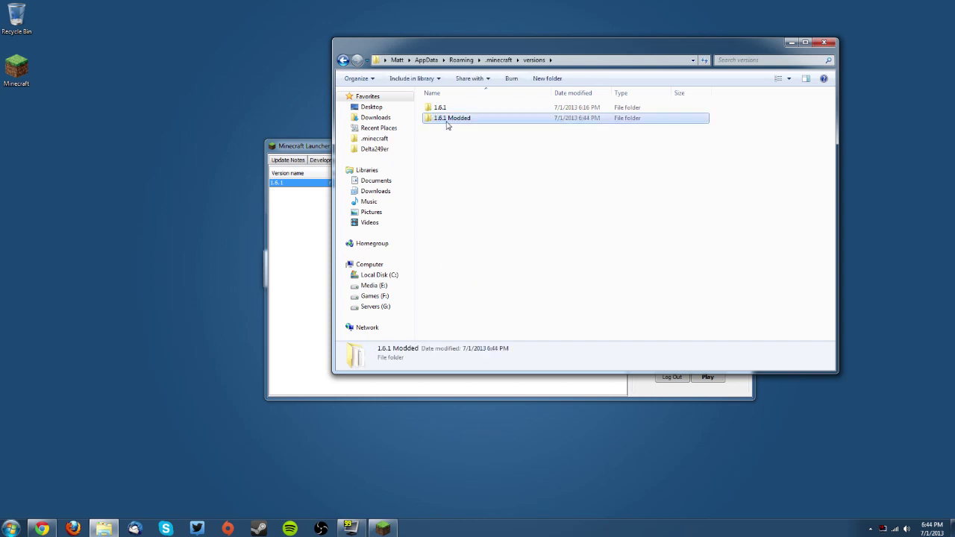
double_click(447, 122)
Step: Rename the 1.6.1 jar to 1.6.1 Modded by pasting the copied name
left_click(440, 108)
right_click(440, 106)
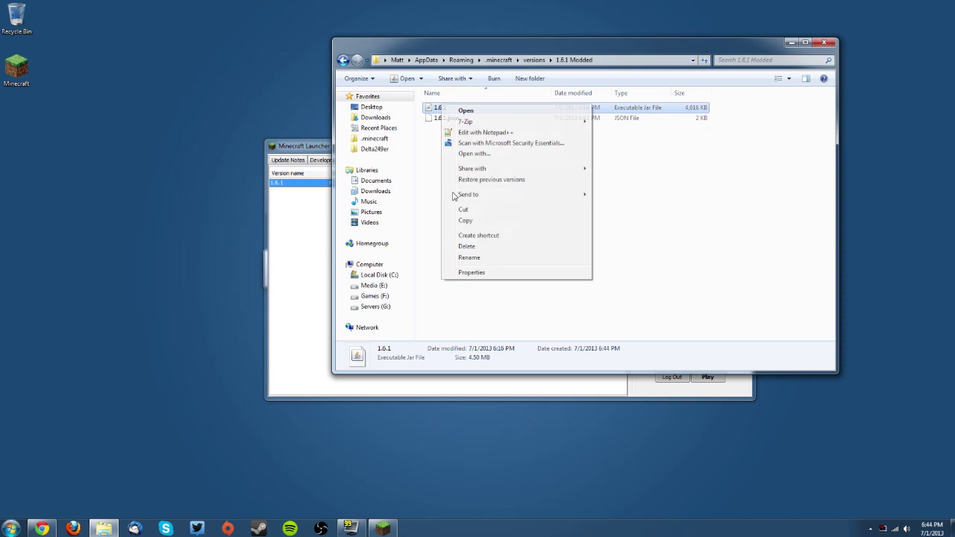
left_click(468, 258)
key("End")
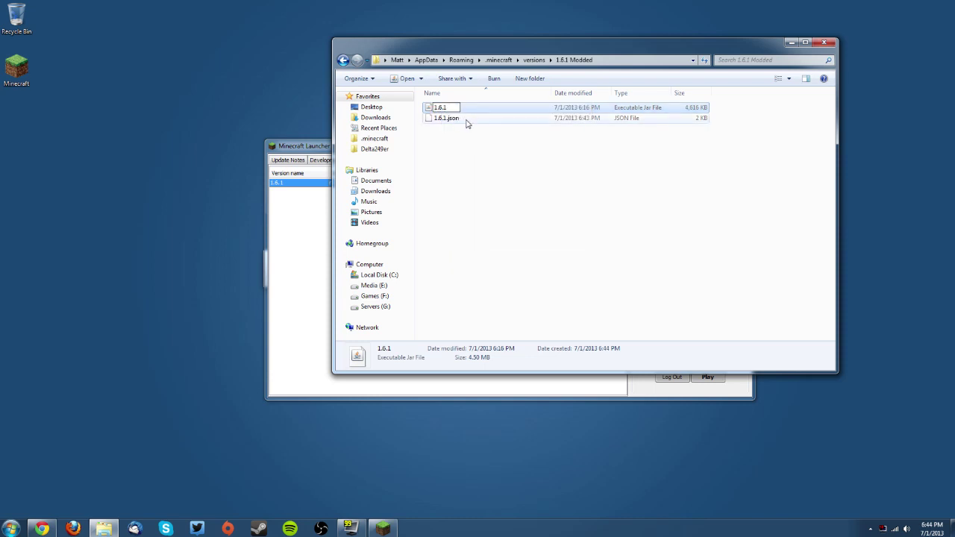
key("BackSpace")
key("BackSpace")
key("BackSpace")
key("BackSpace")
key("BackSpace")
key("ctrl+v")
Step: Rename 1.6.1.json to 1.6.1 Modded.json, then clear the selection
left_click(483, 161)
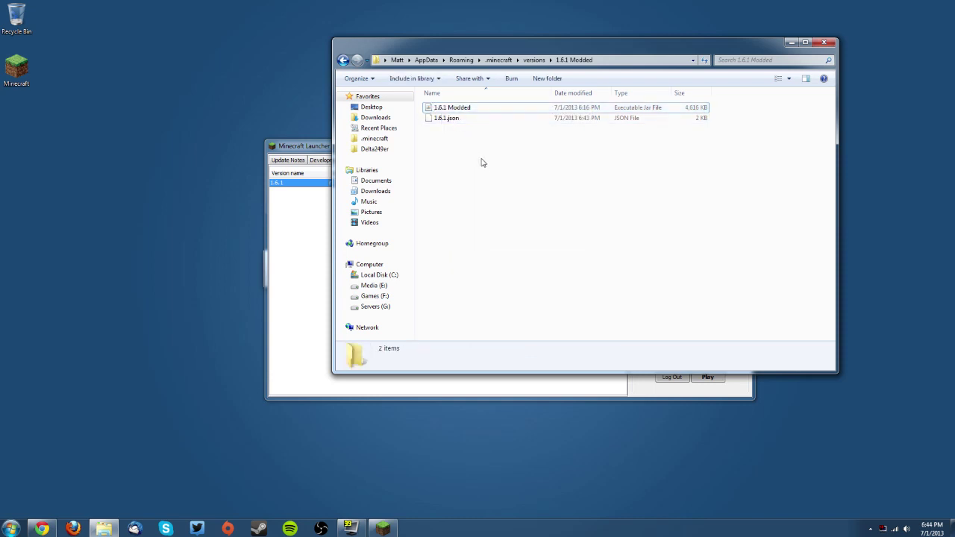
left_click(445, 120)
right_click(444, 120)
left_click(470, 258)
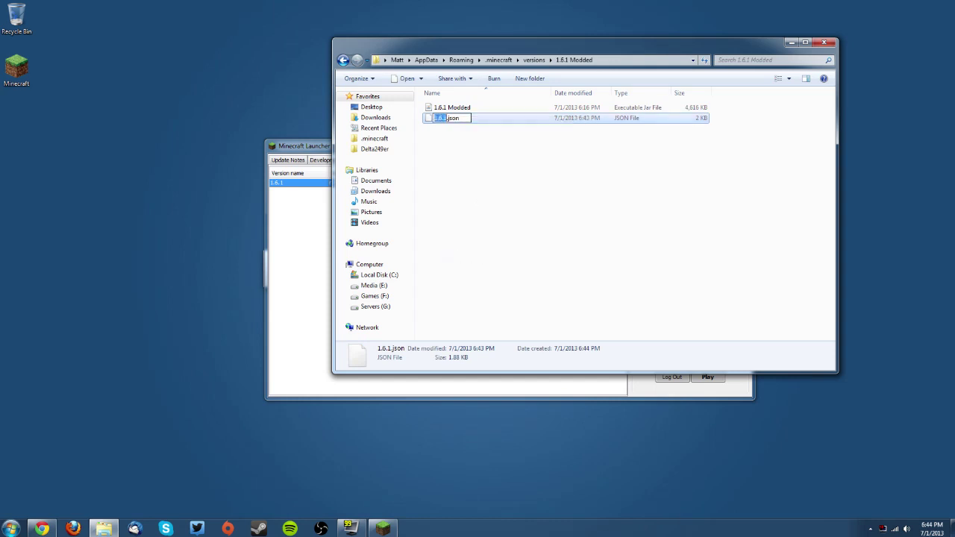
key("ctrl+v")
left_click(505, 187)
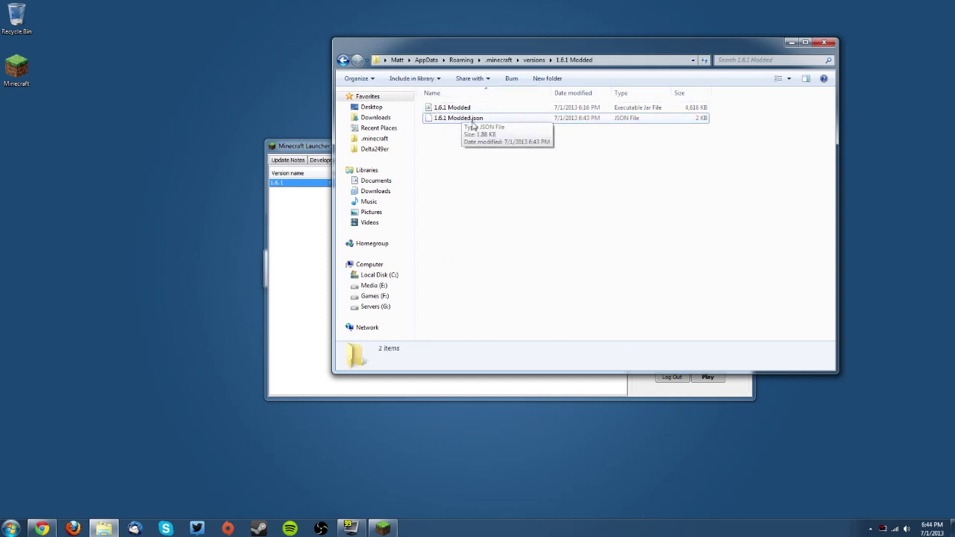
left_click(470, 119)
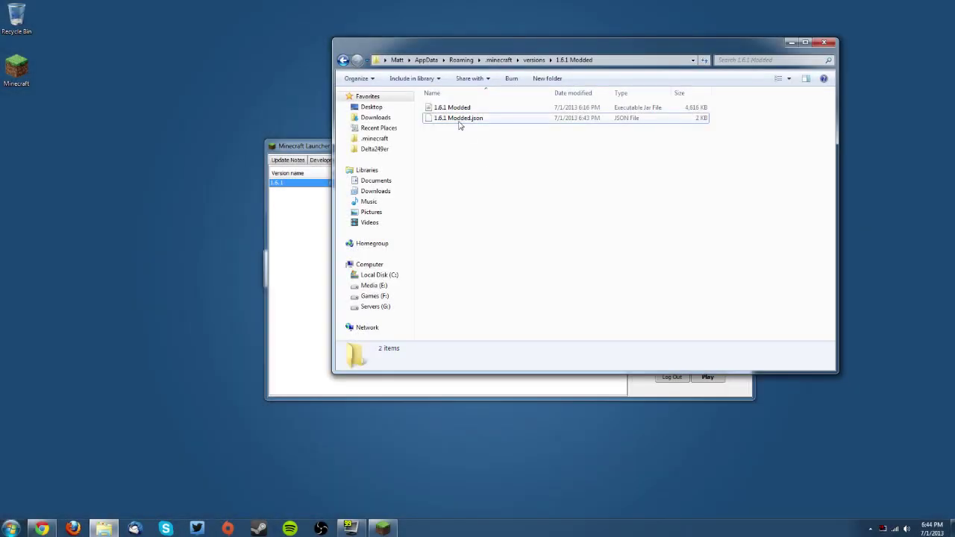
left_click(460, 123)
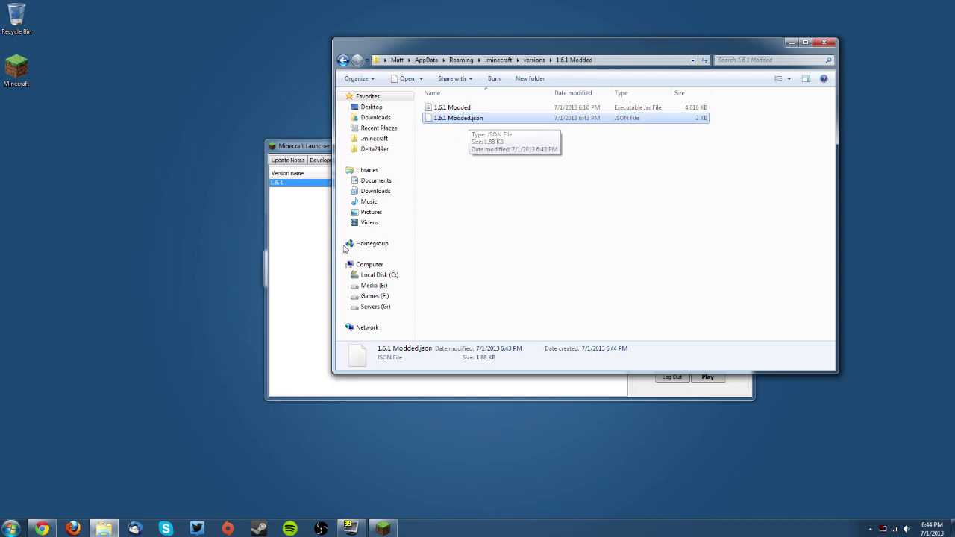
right_click(480, 119)
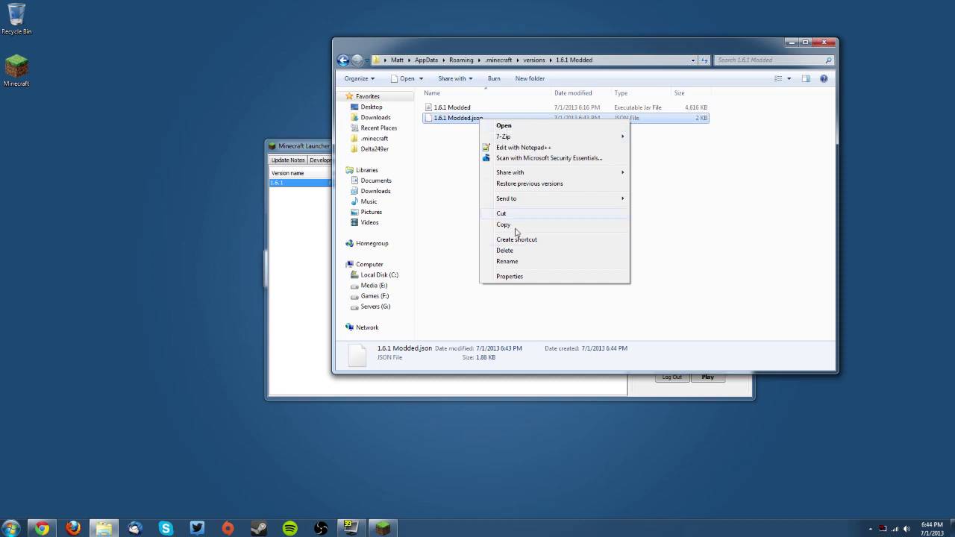
left_click(437, 196)
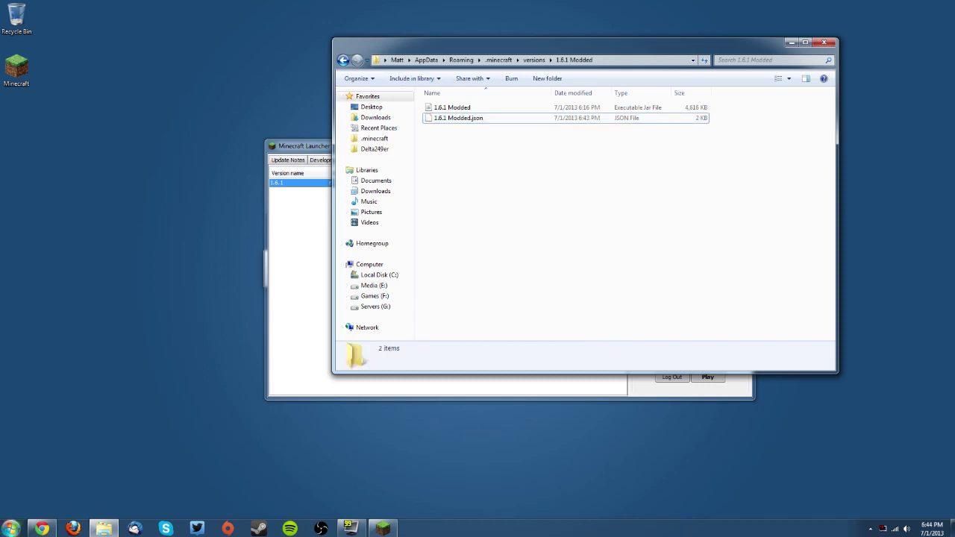
Step: Launch Notepad and open 1.6.1 Modded.json using the All Files filter
left_click(11, 528)
type("notepad")
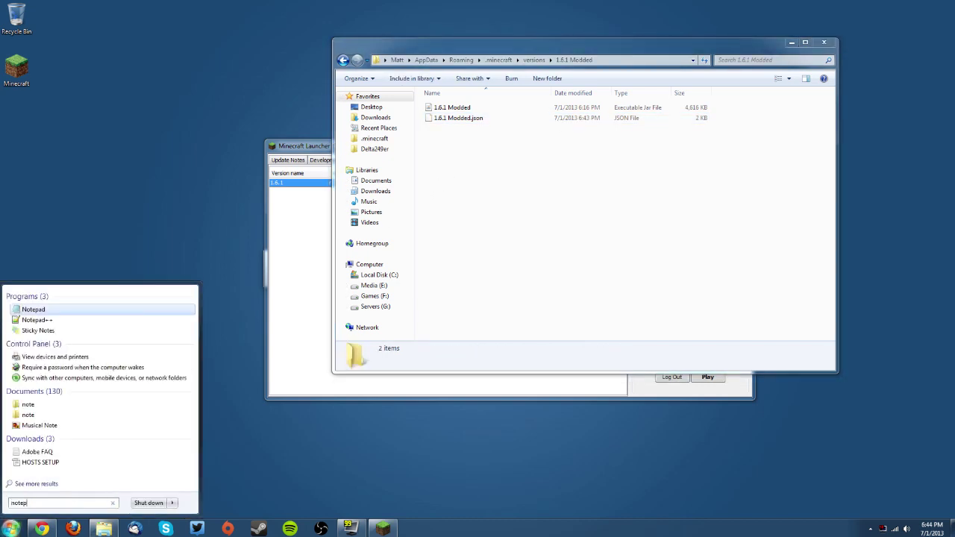
left_click(34, 311)
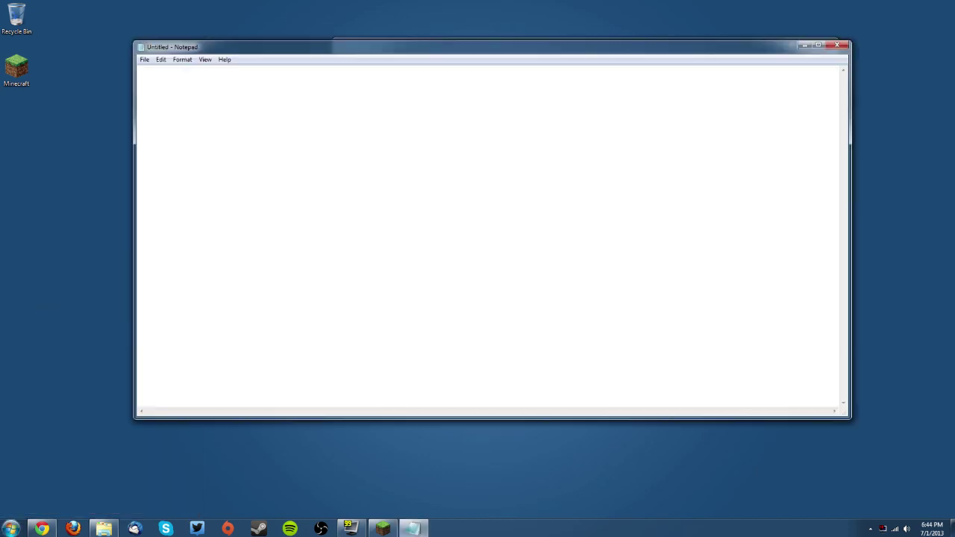
left_click(144, 59)
left_click(158, 82)
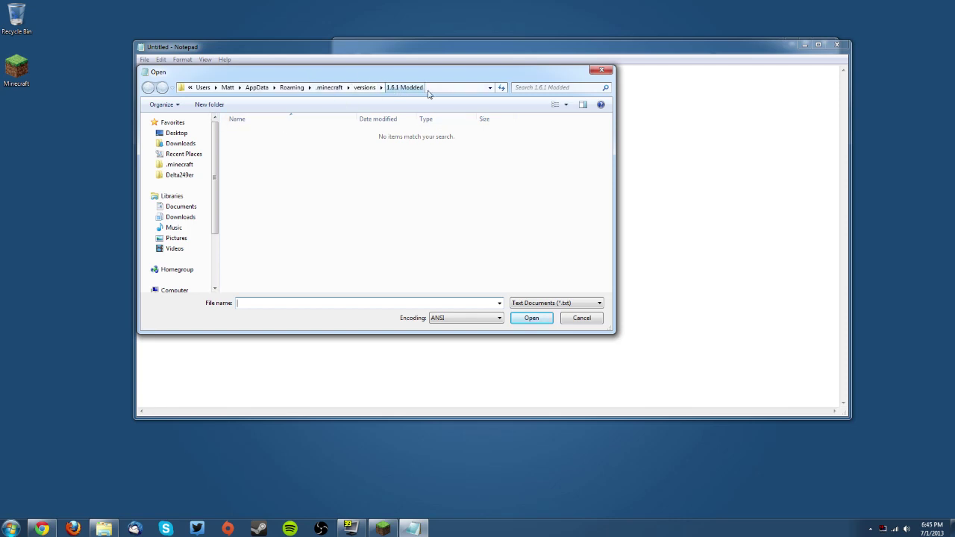
left_click(553, 303)
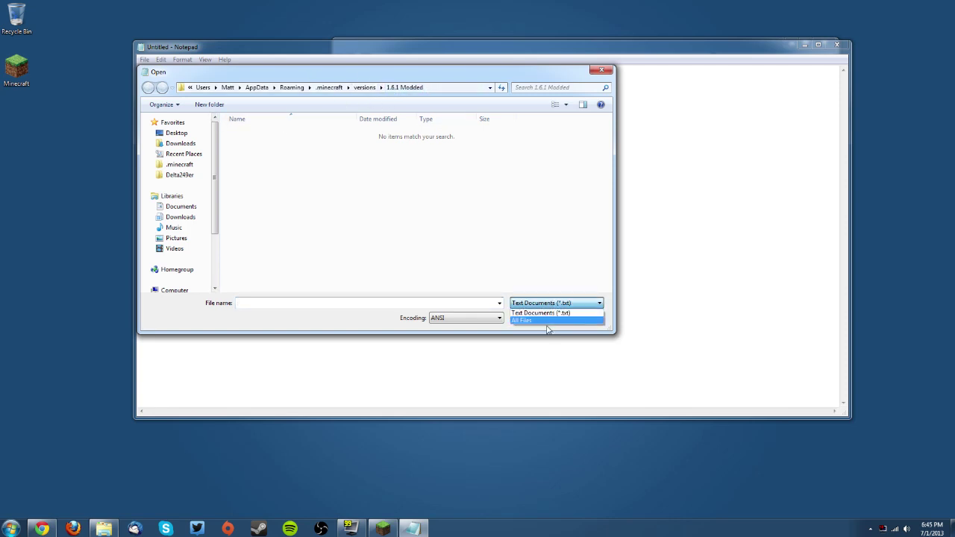
left_click(540, 321)
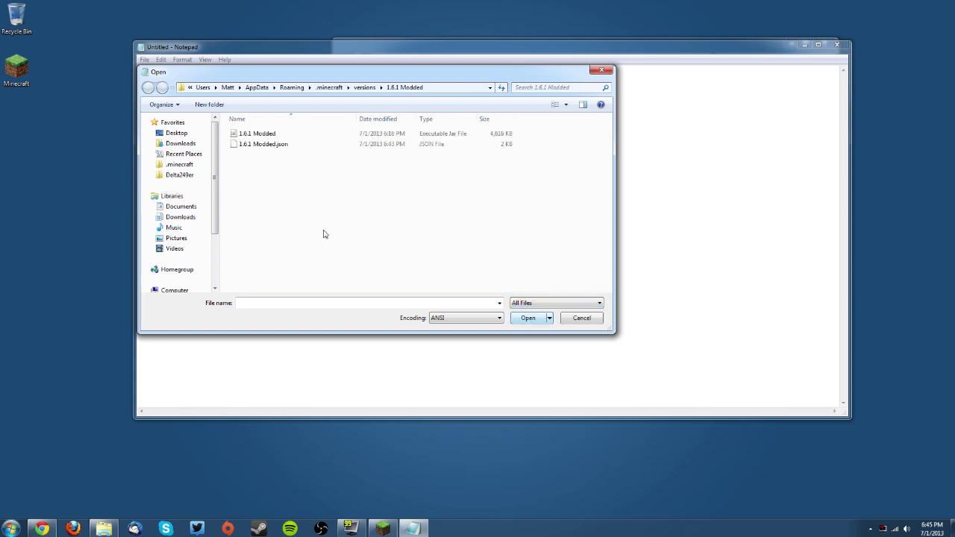
left_click(246, 144)
left_click(535, 319)
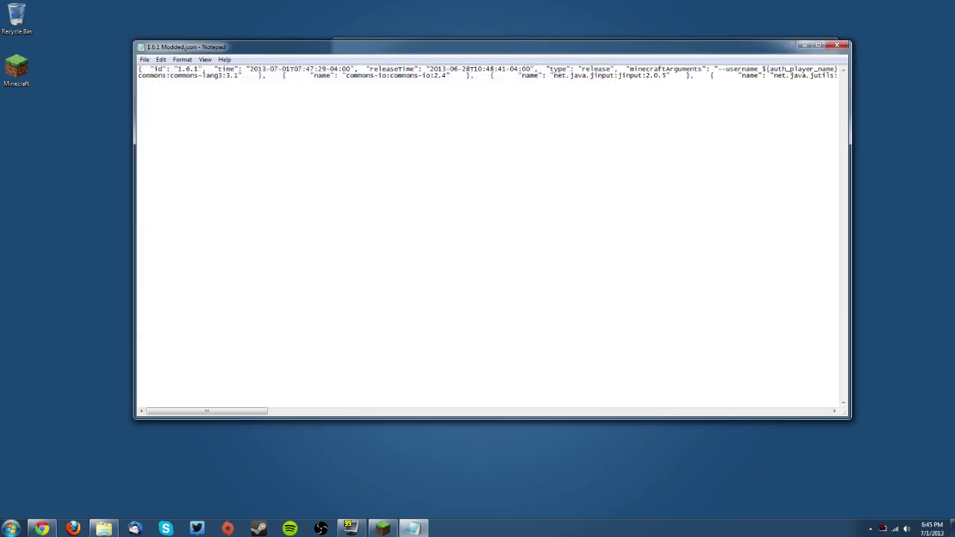
Step: Change the id value to '1.6.1 Modded', save the file and close Notepad
left_click_drag(182, 68, 199, 69)
key("ctrl+v")
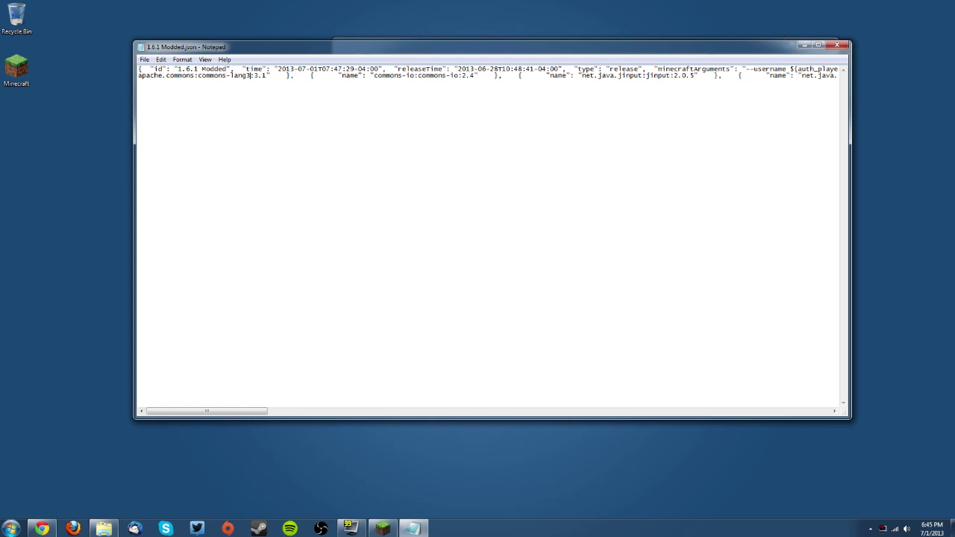
left_click(141, 59)
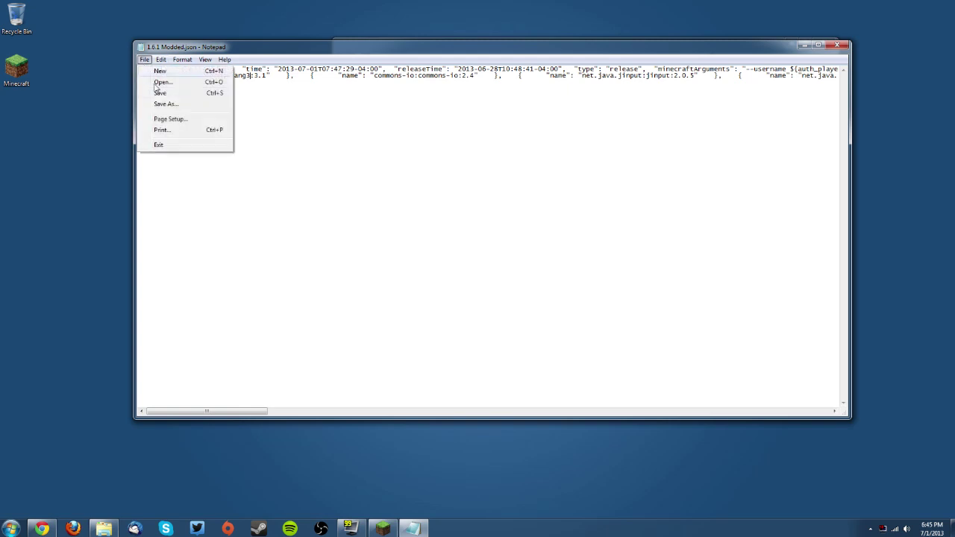
left_click(650, 132)
left_click(836, 45)
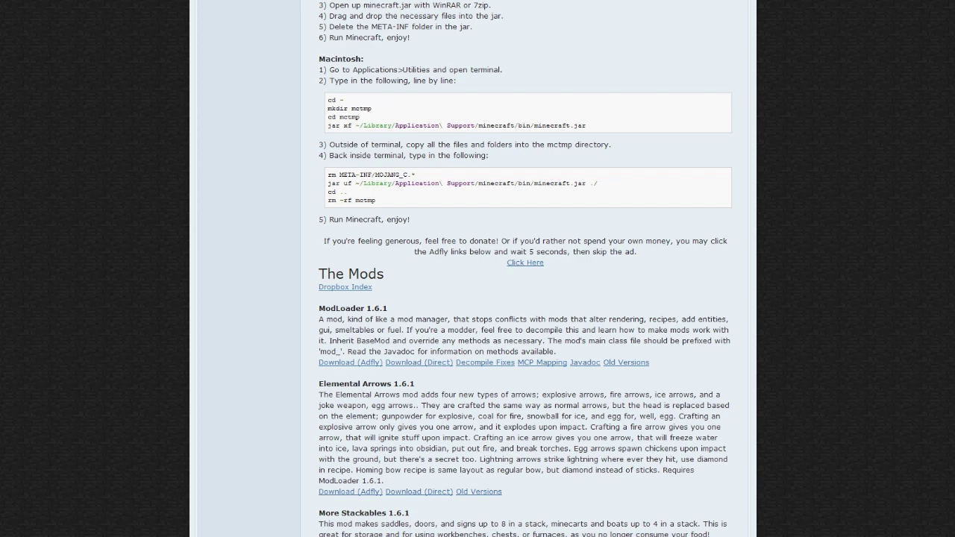
Step: Use the Download (Direct) link under the ModLoader 1.6.1 heading in Risugami's thread
left_click_drag(386, 308, 354, 365)
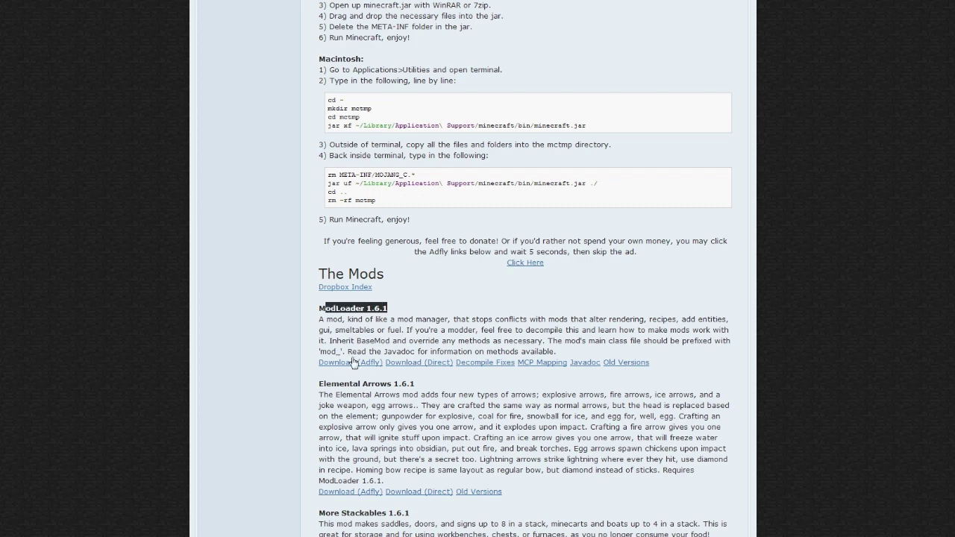
left_click(343, 360)
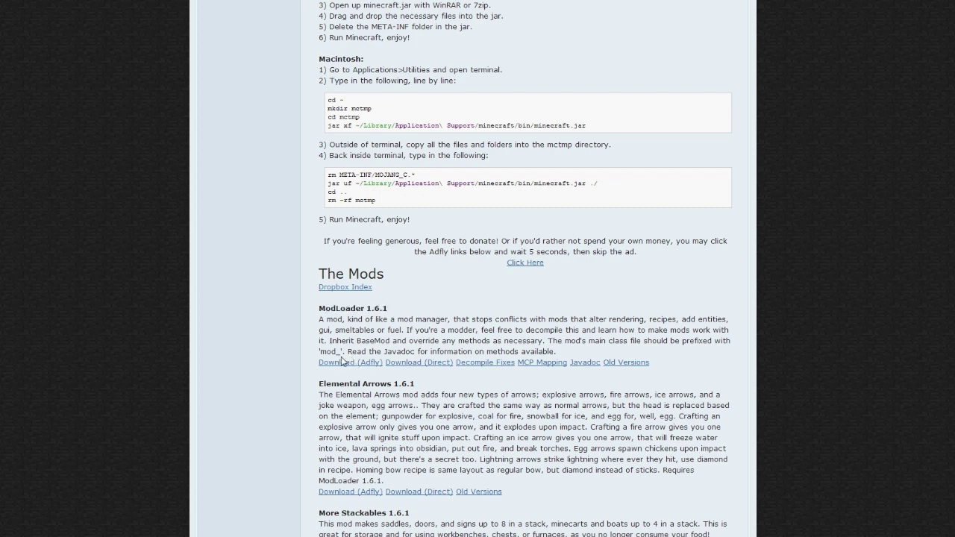
left_click(442, 364)
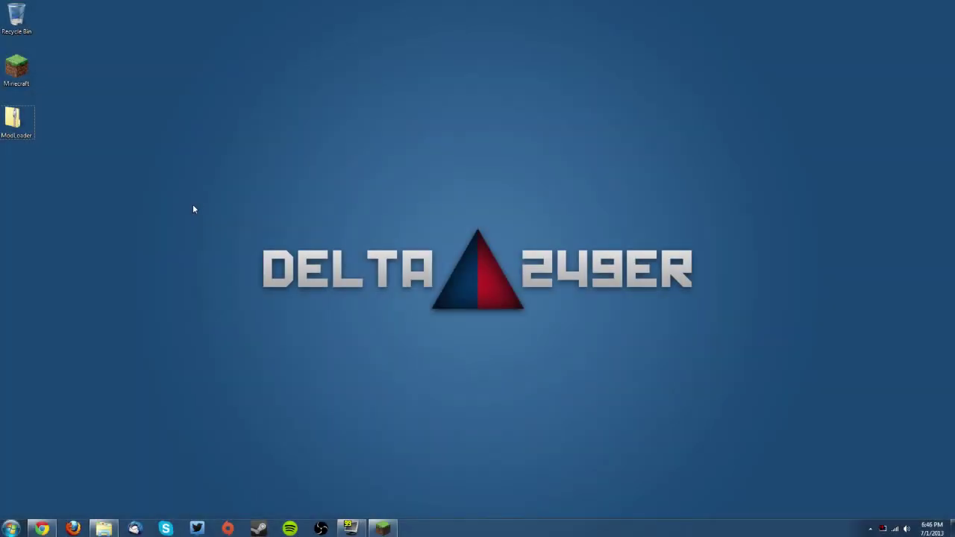
Step: Extract the ModLoader zip into a desktop ModLoader folder and move its window left
right_click(23, 128)
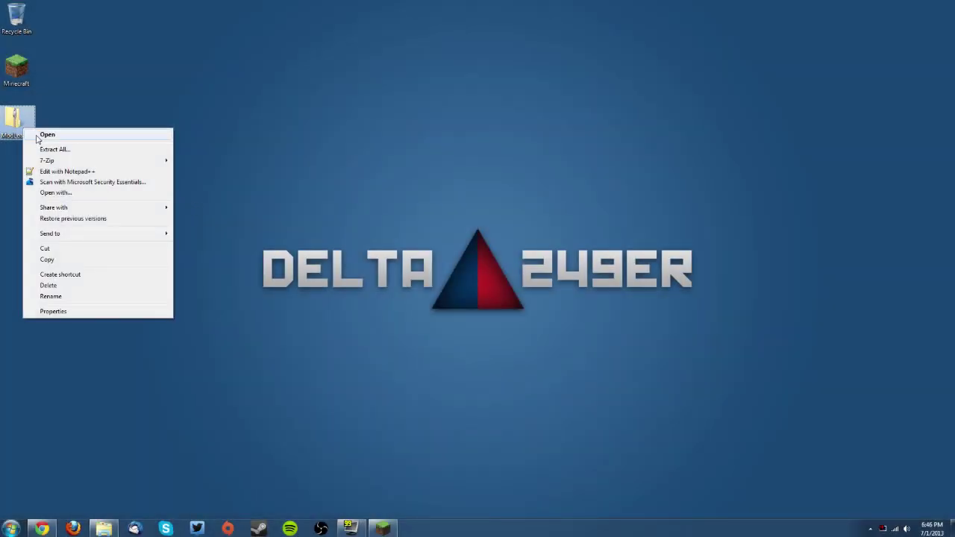
left_click(46, 150)
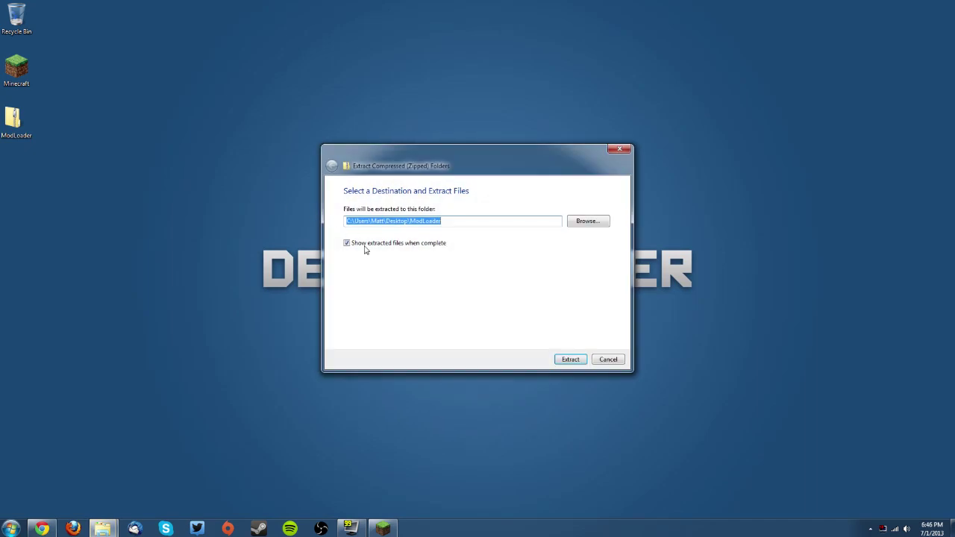
left_click(584, 360)
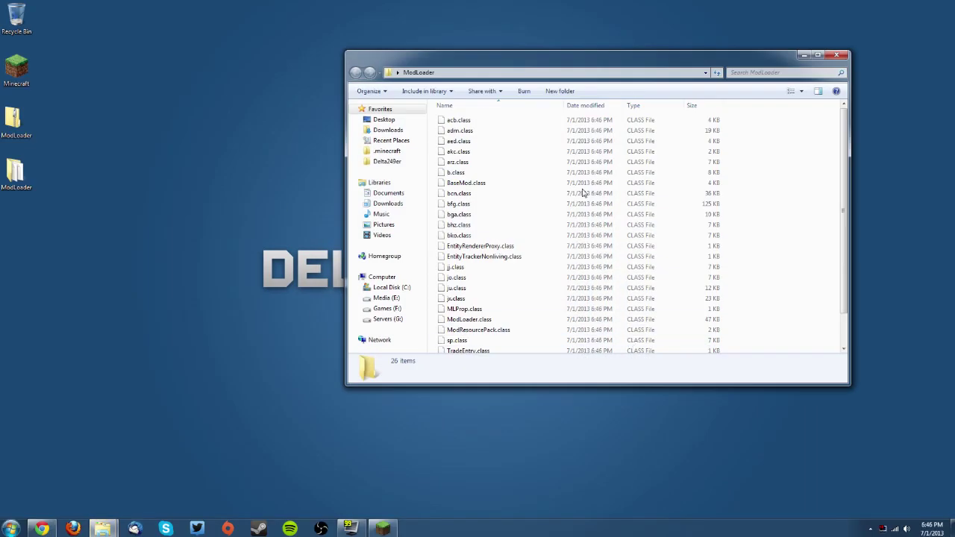
left_click_drag(472, 55, 127, 27)
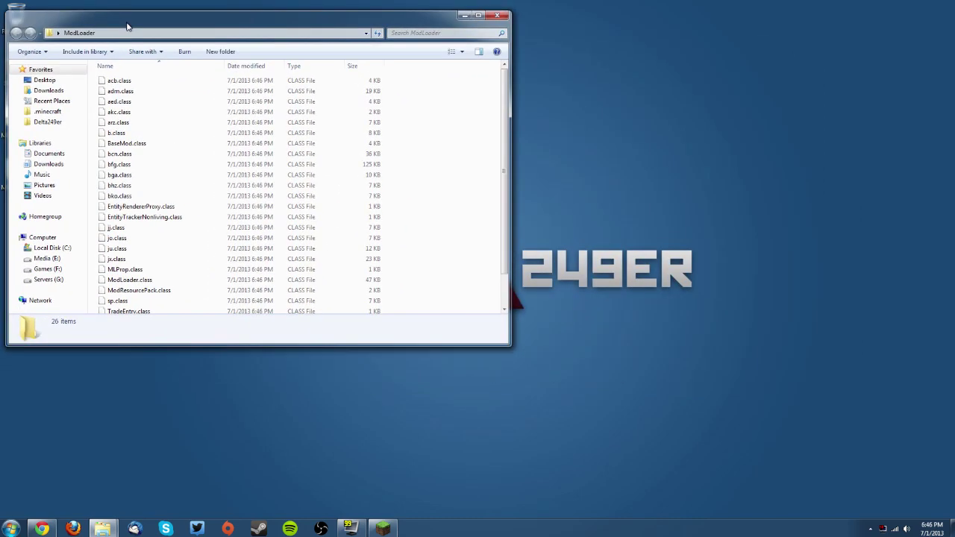
mouse_move(103, 528)
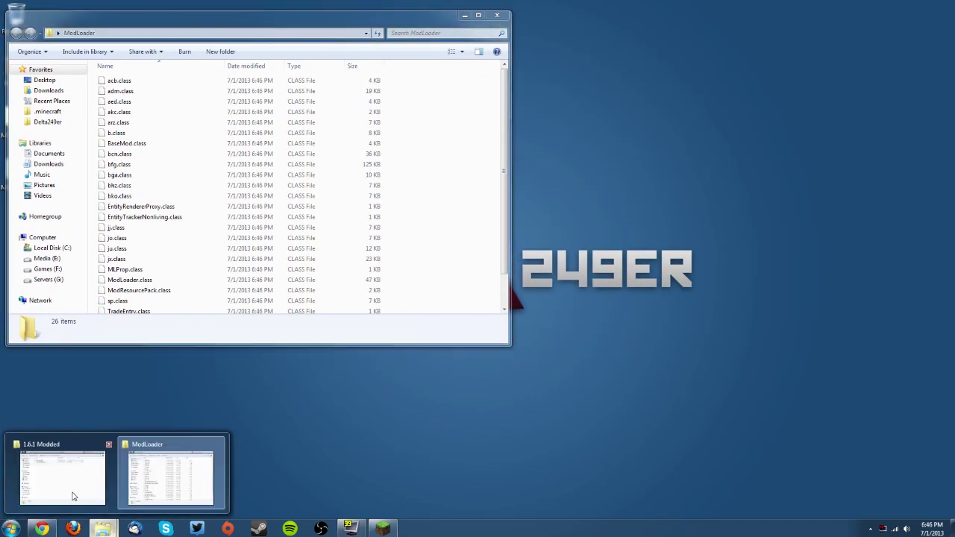
left_click(75, 485)
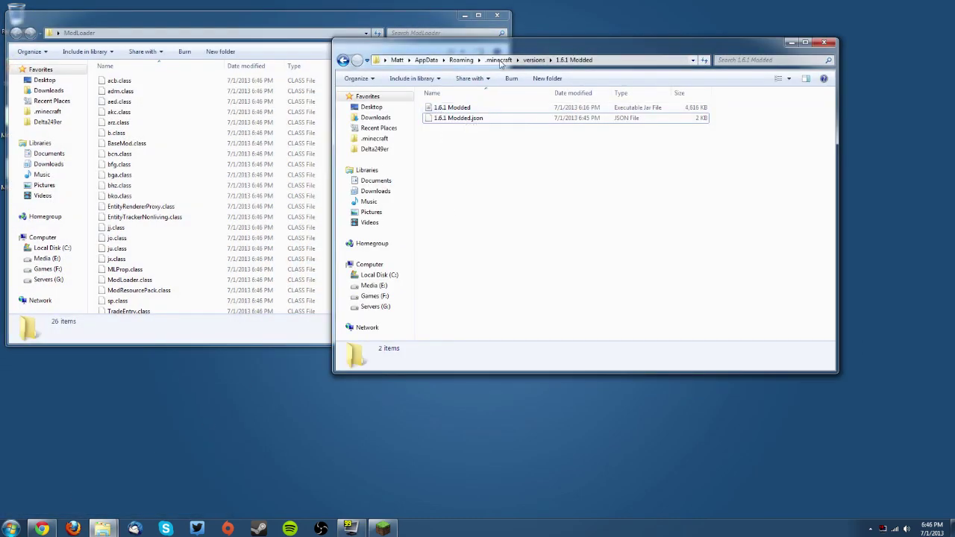
Step: Inspect the 1.6.1 Modded jar's context menu for 7-Zip options, then cancel it
left_click(457, 109)
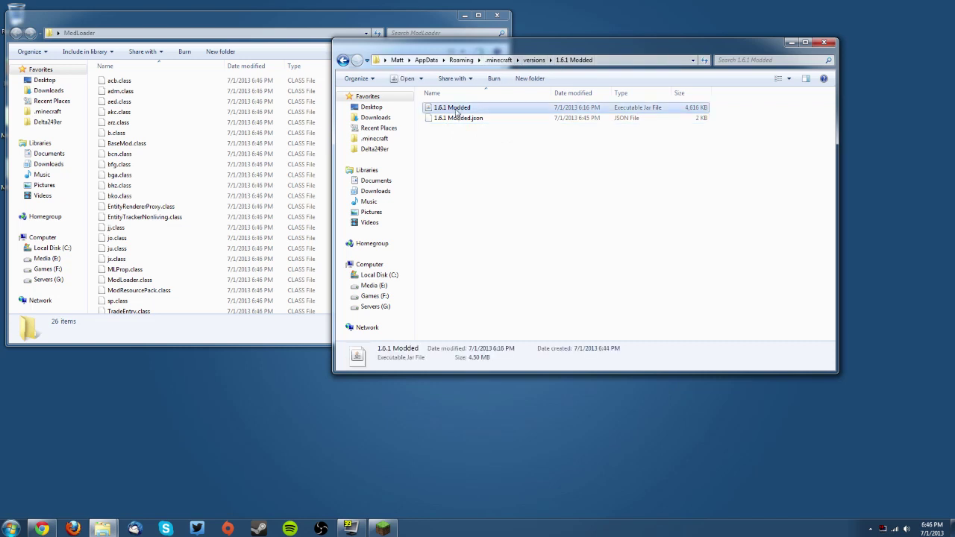
right_click(458, 110)
left_click(437, 110)
right_click(446, 110)
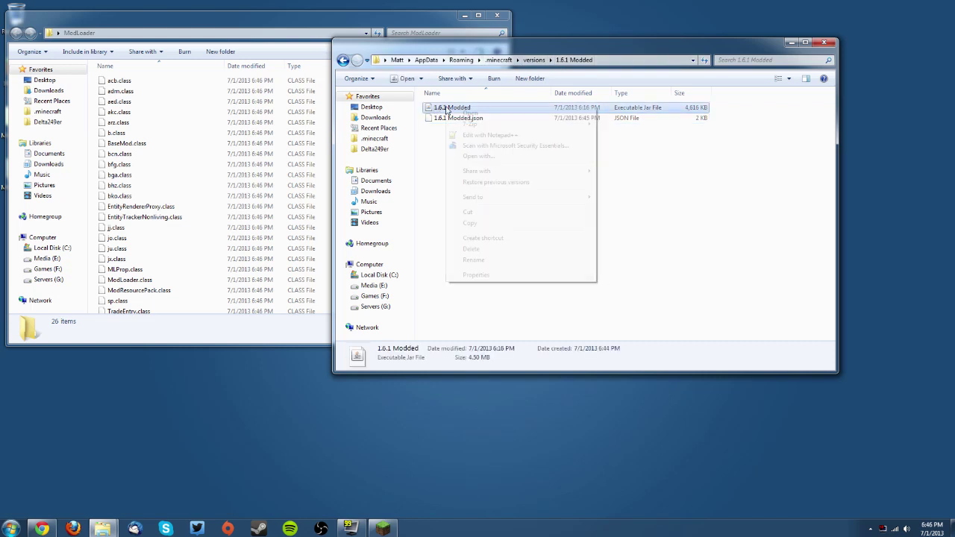
mouse_move(471, 127)
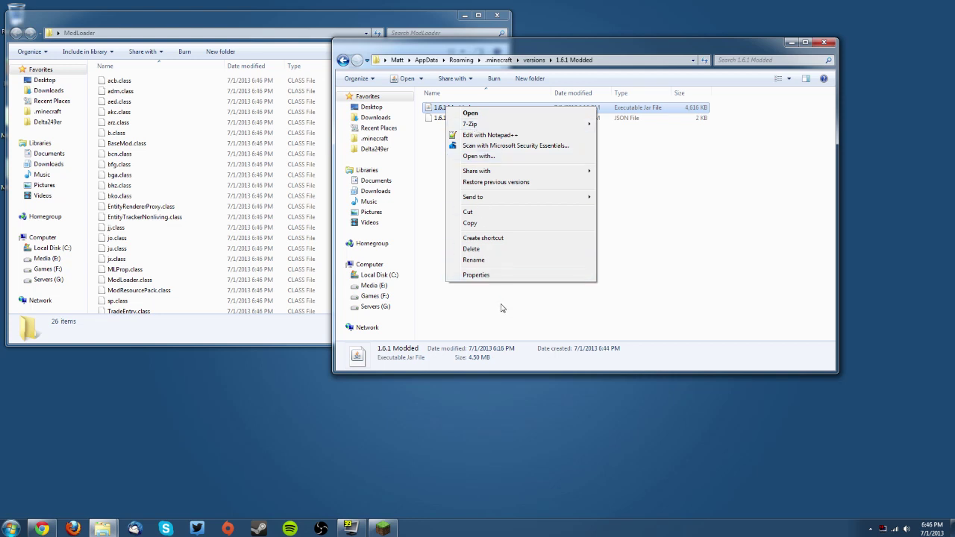
left_click(649, 310)
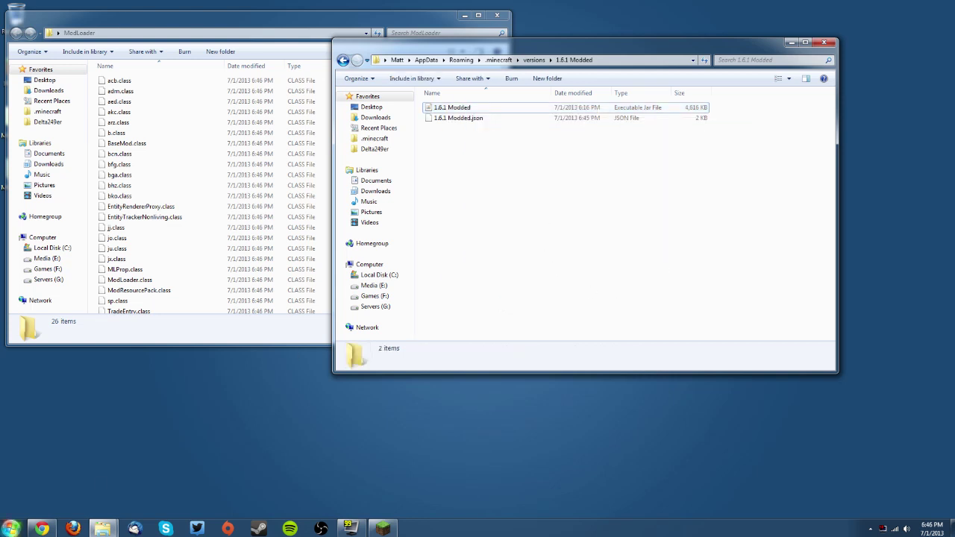
left_click(10, 528)
Step: Launch 7-Zip File Manager and navigate up to AppData\Roaming
type("7")
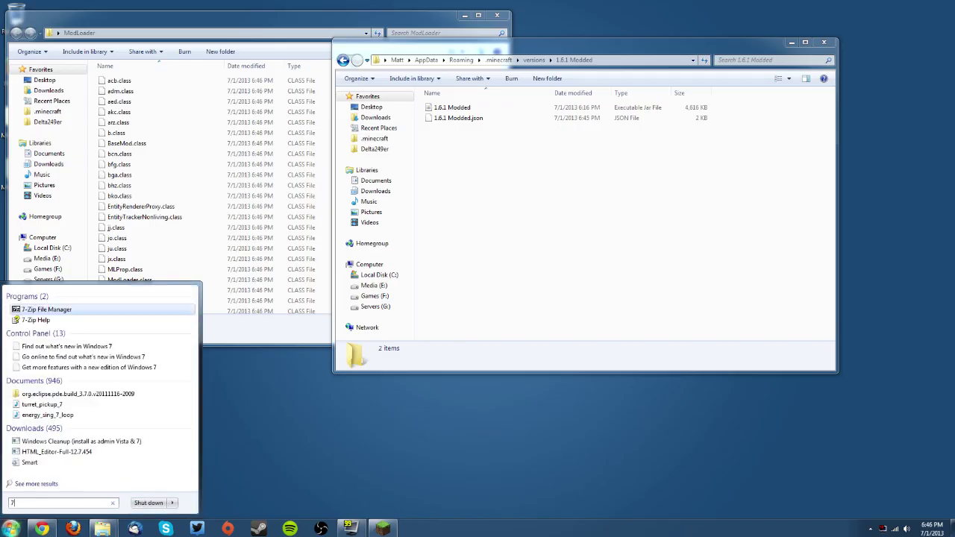
type("-zip")
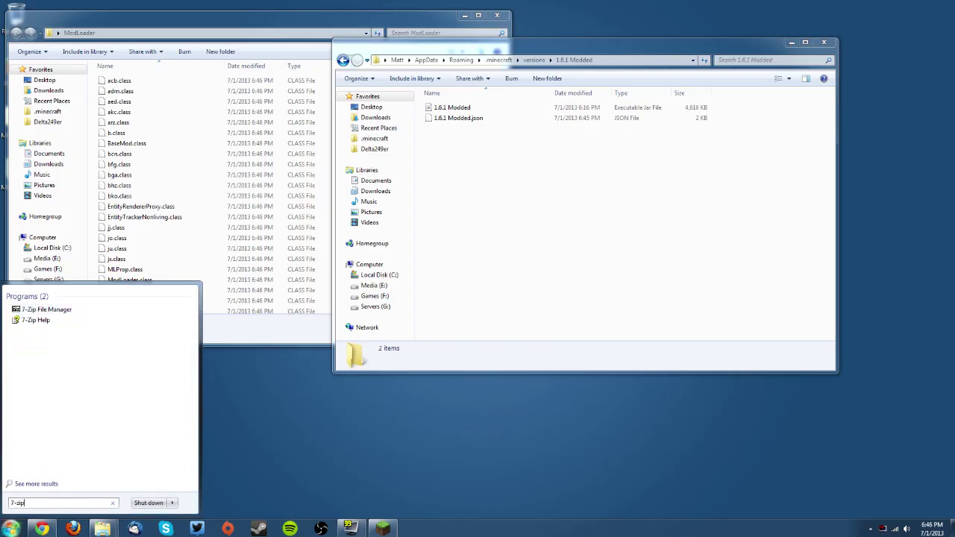
left_click(43, 310)
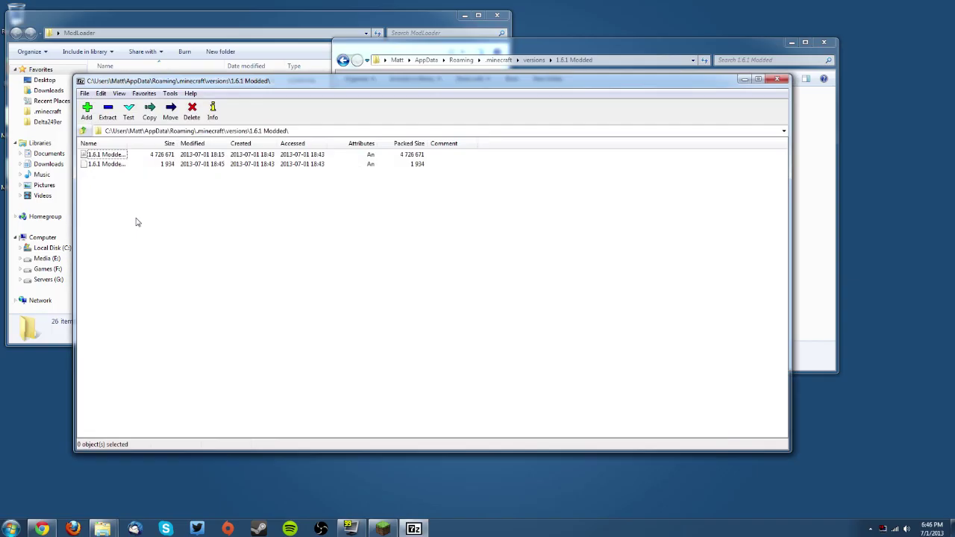
left_click(83, 131)
left_click(83, 131)
left_click(83, 131)
left_click(84, 131)
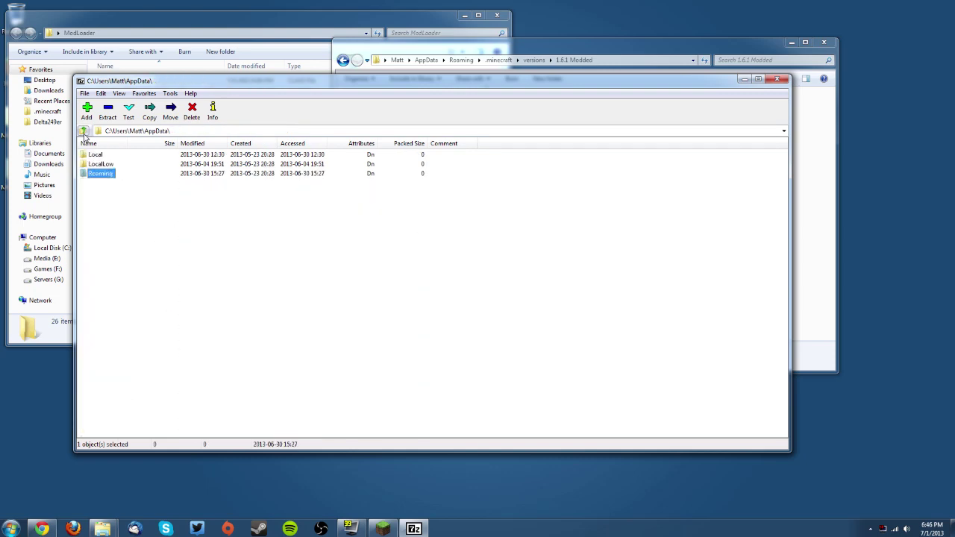
left_click(83, 131)
double_click(100, 164)
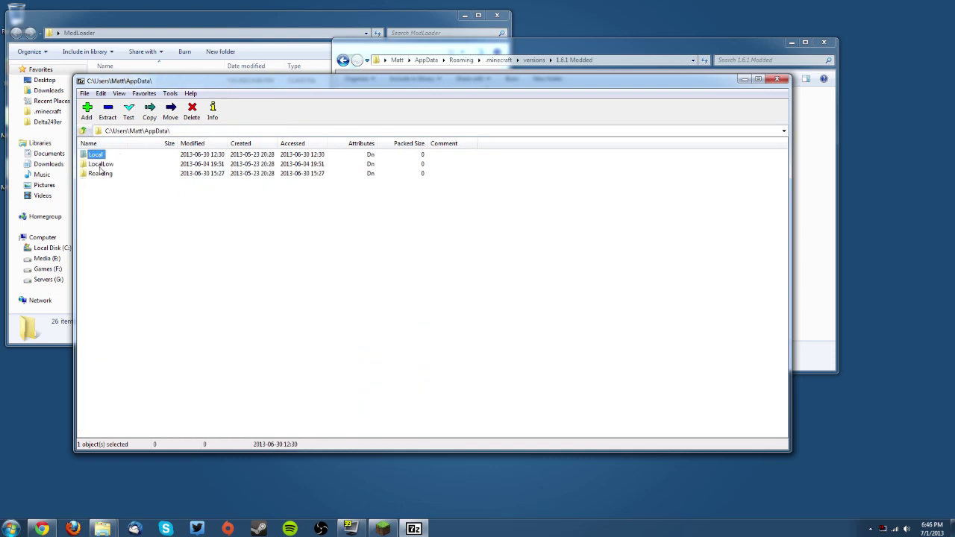
double_click(96, 174)
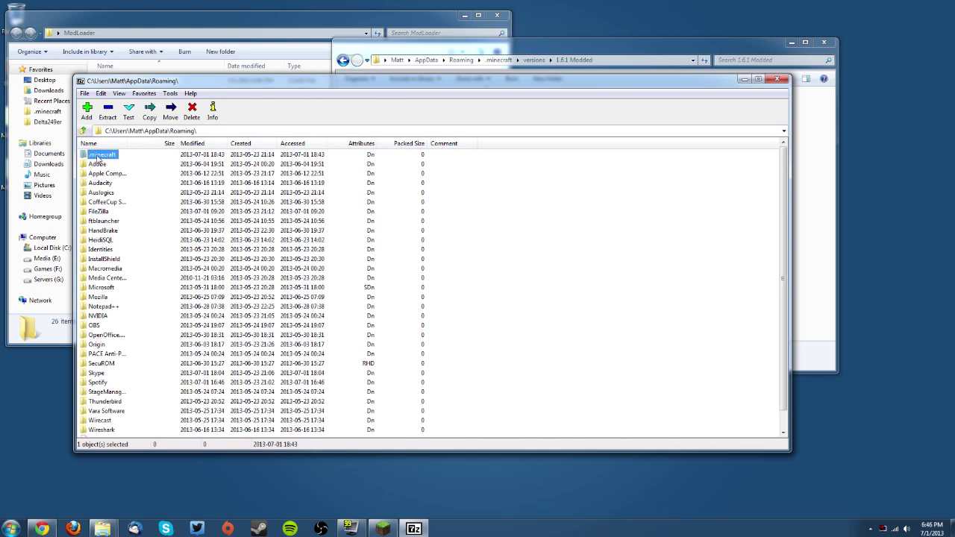
Step: Browse .minecraft\versions\1.6.1 Modded and open the 1.6.1 Modded.jar archive
double_click(98, 156)
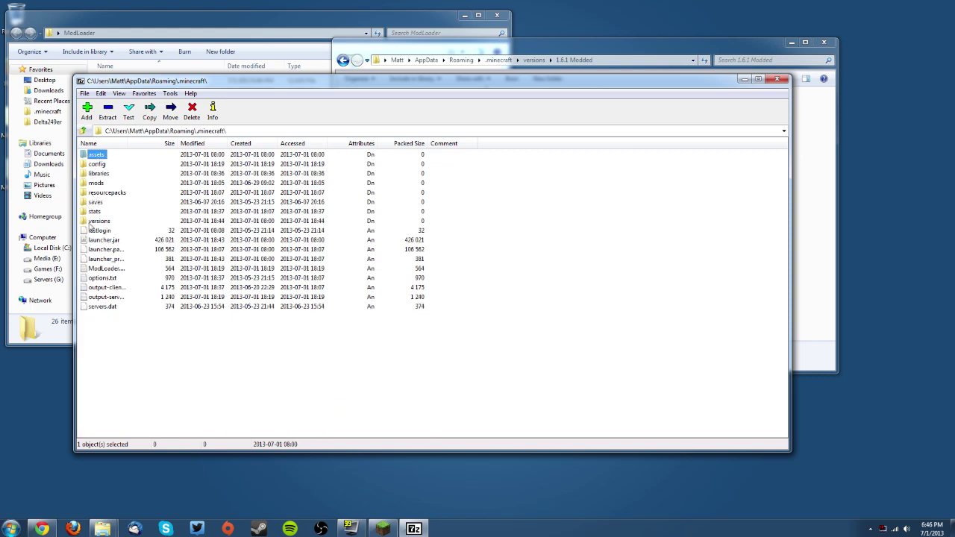
double_click(98, 220)
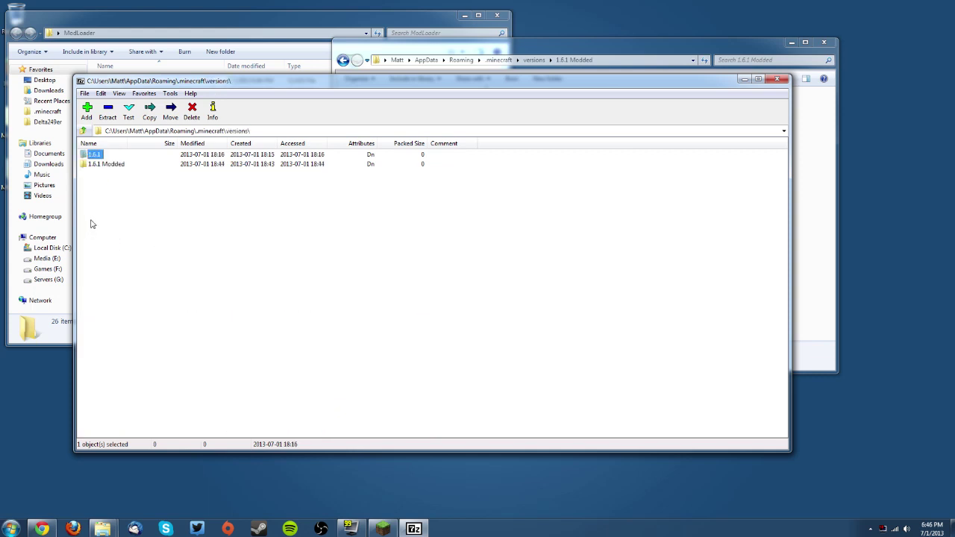
left_click(106, 165)
double_click(106, 165)
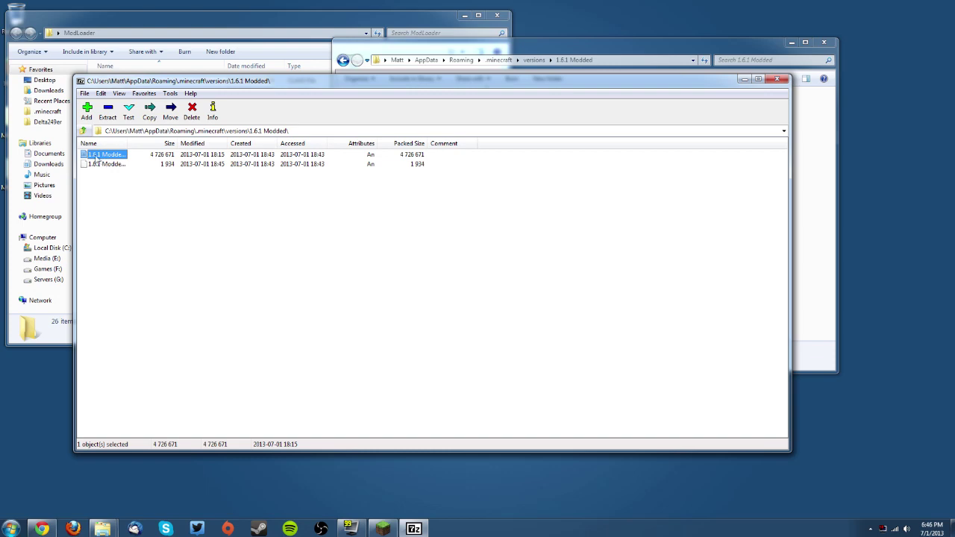
double_click(95, 155)
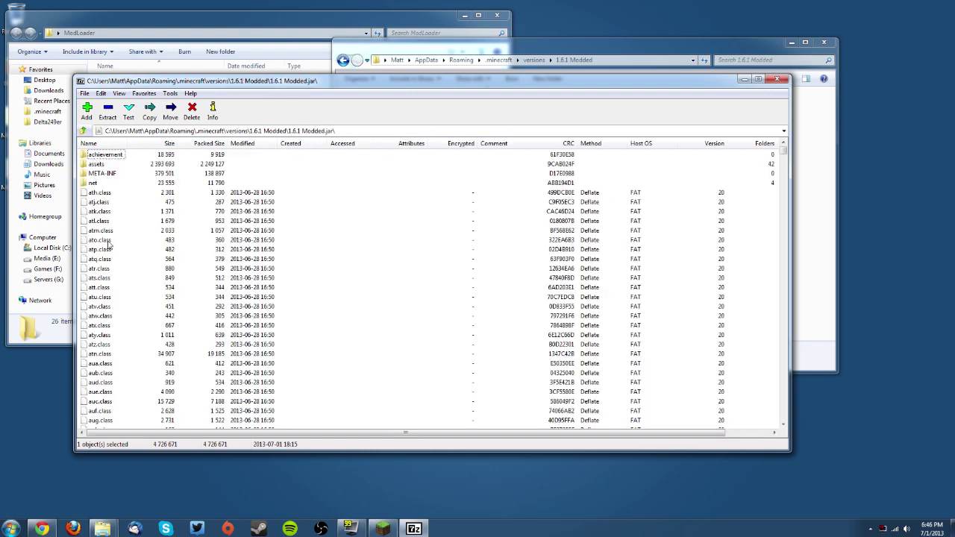
Step: Delete the META-INF folder from the 1.6.1 Modded jar
scroll(217, 241, "down", 5)
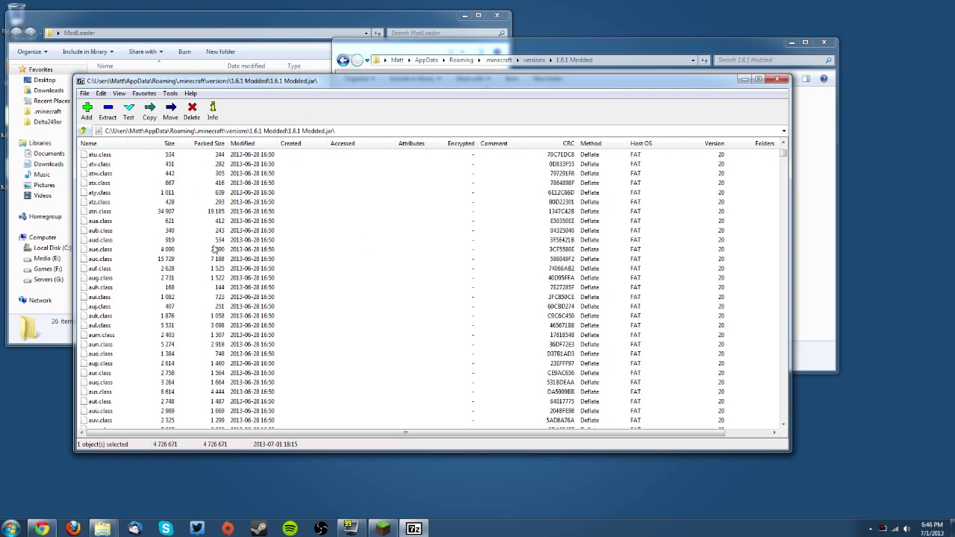
scroll(179, 243, "up", 5)
left_click(98, 173)
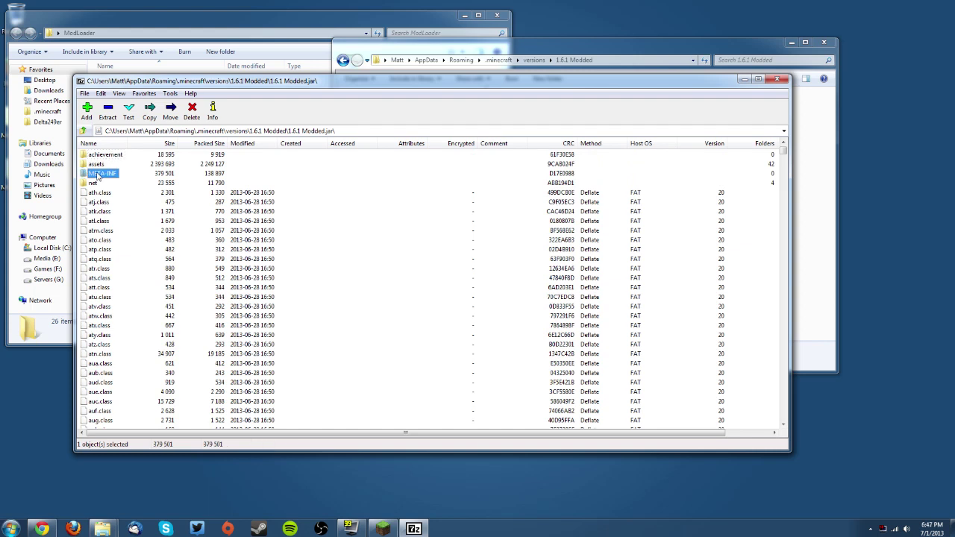
key("Delete")
left_click(516, 296)
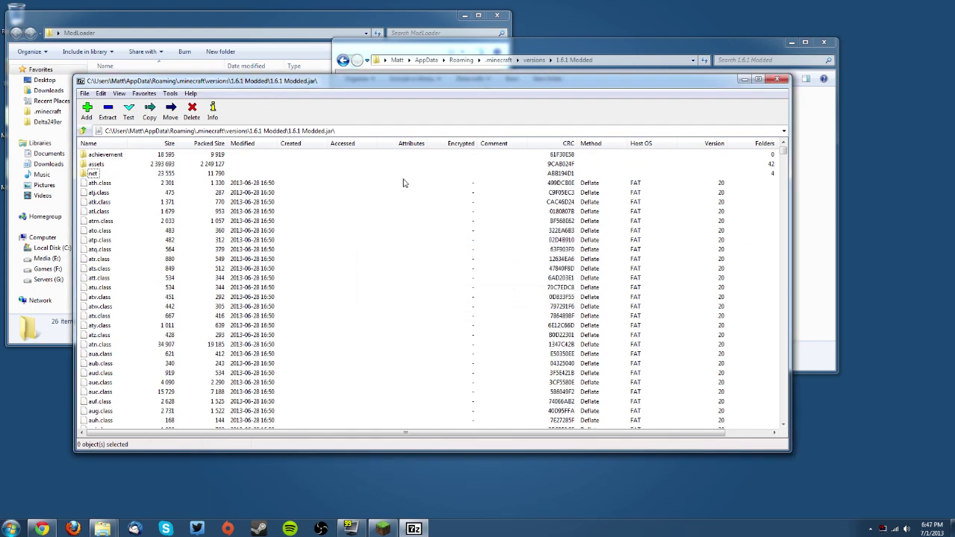
Step: Copy all 26 ModLoader class files into the jar and close 7-Zip
left_click(200, 25)
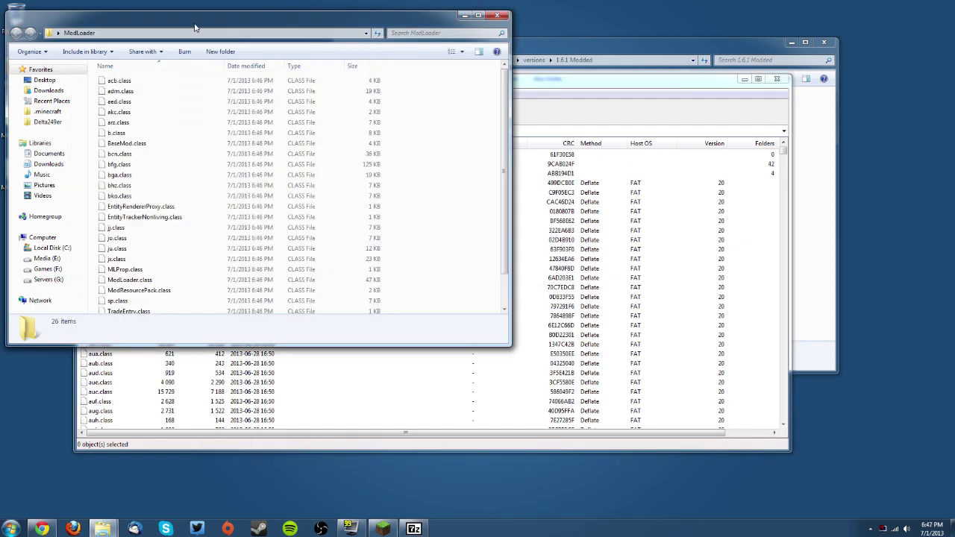
left_click(139, 186)
key("ctrl+a")
scroll(149, 198, "down", 1)
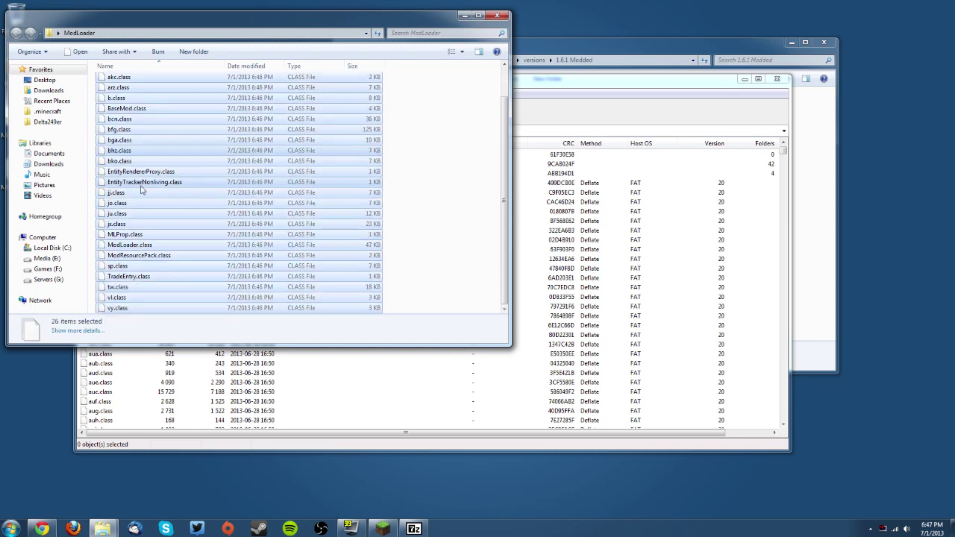
scroll(168, 212, "up", 1)
scroll(186, 214, "down", 1)
left_click_drag(119, 193, 648, 138)
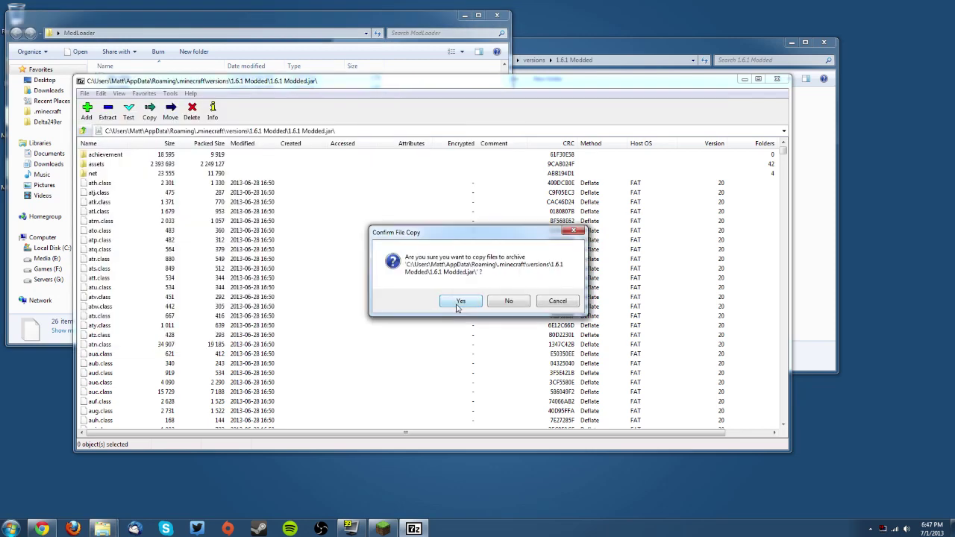
left_click(458, 302)
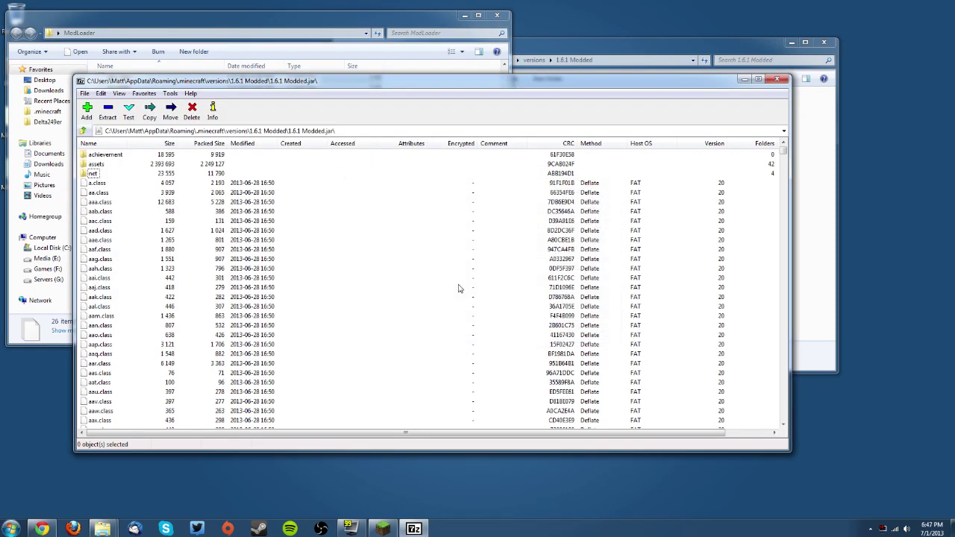
left_click(776, 80)
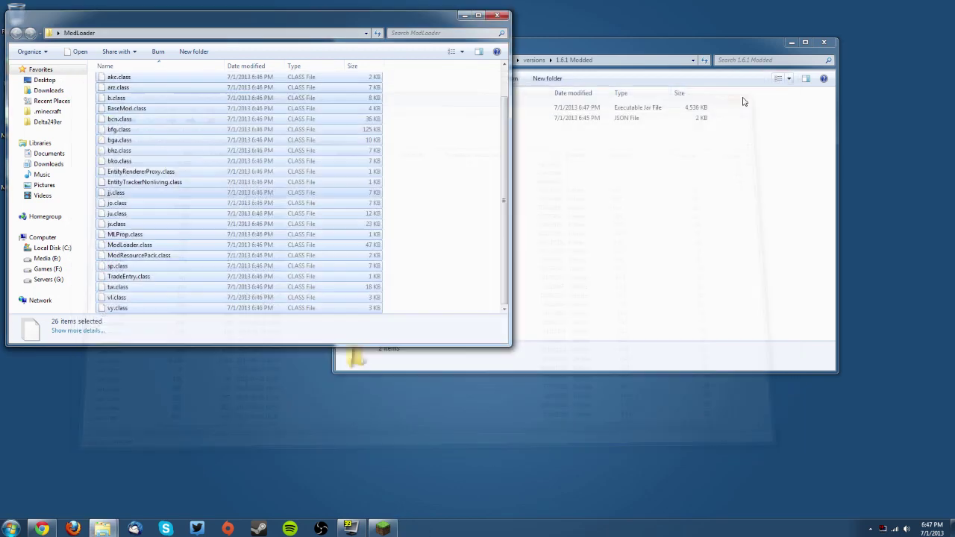
Step: Move the ModLoader files window aside, then close and restart the Minecraft launcher
left_click(469, 20)
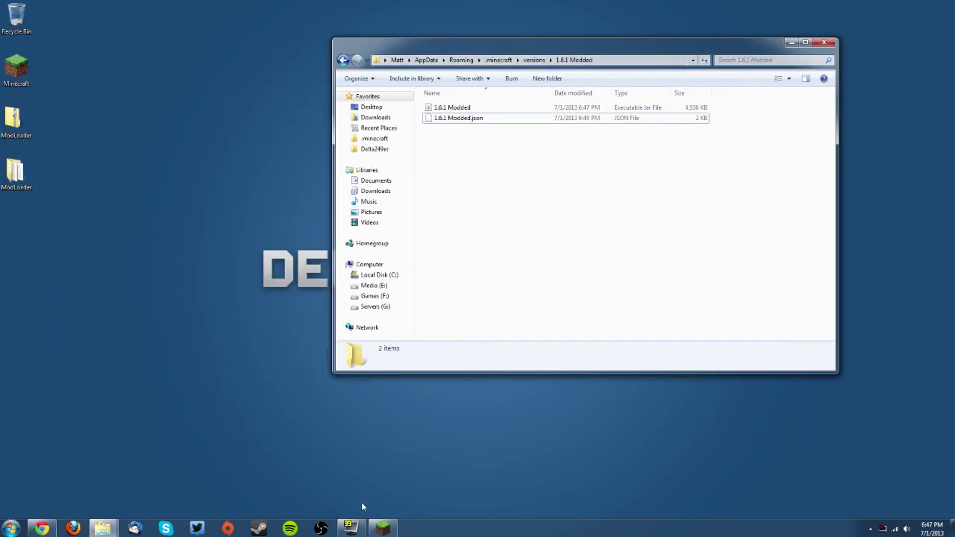
left_click(382, 528)
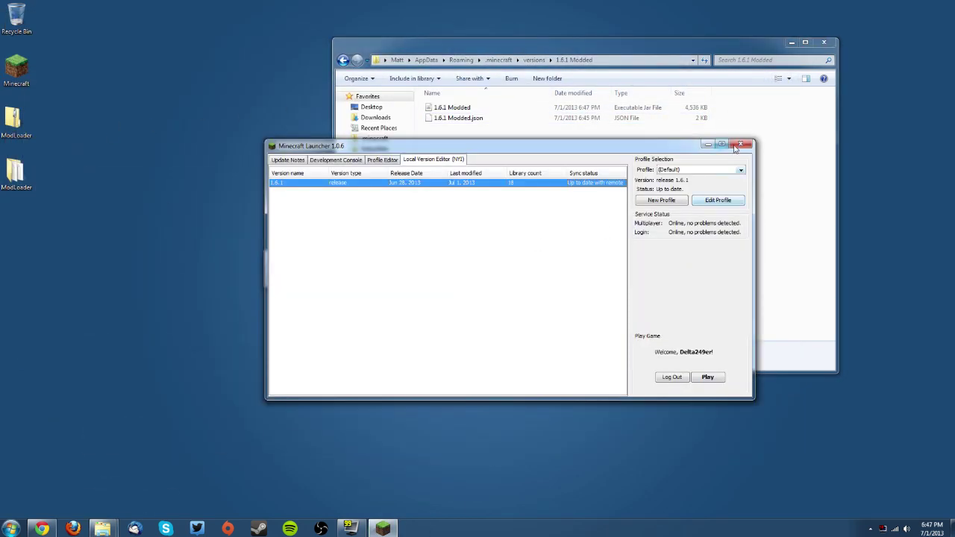
left_click(742, 146)
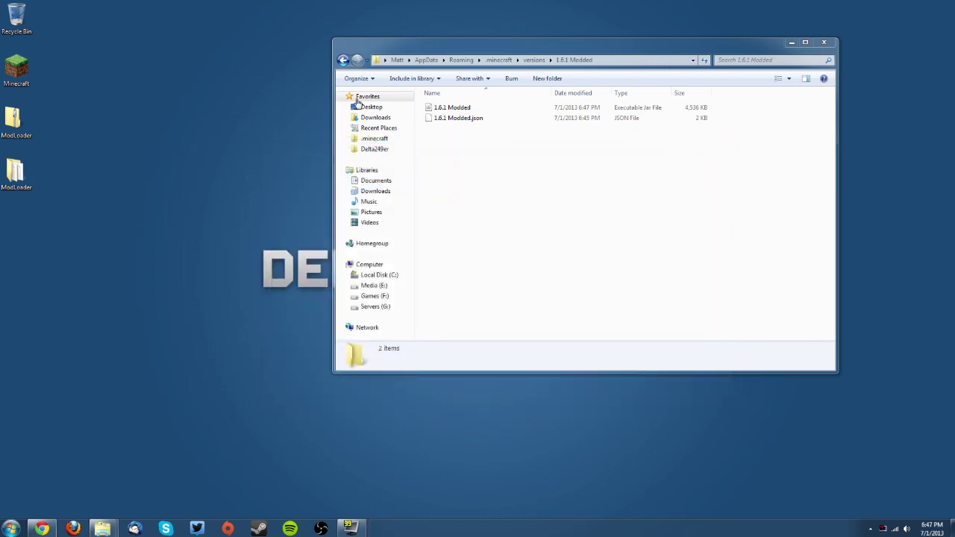
double_click(13, 86)
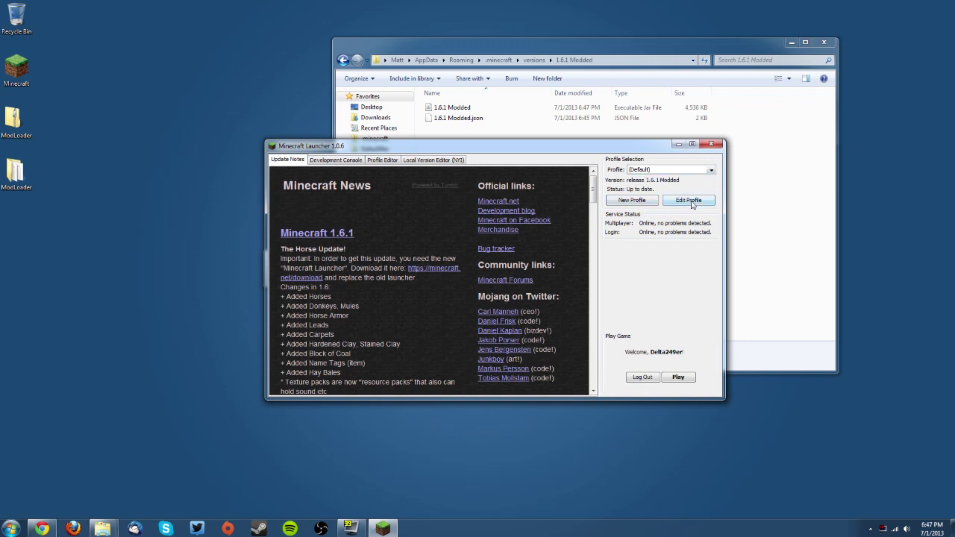
Step: Switch the Default profile to release 1.6.1 Modded, save it, and launch the game
left_click(689, 202)
left_click(551, 265)
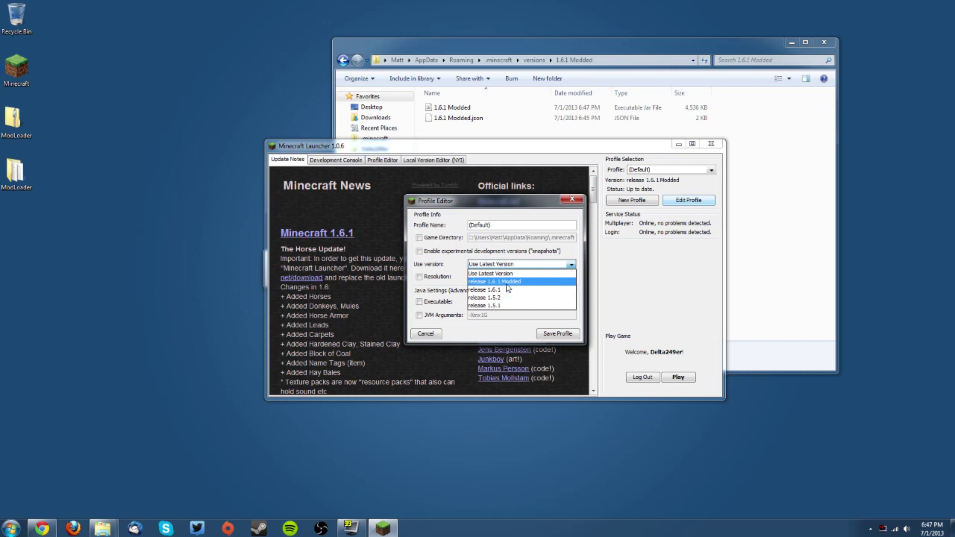
left_click(520, 282)
left_click(557, 335)
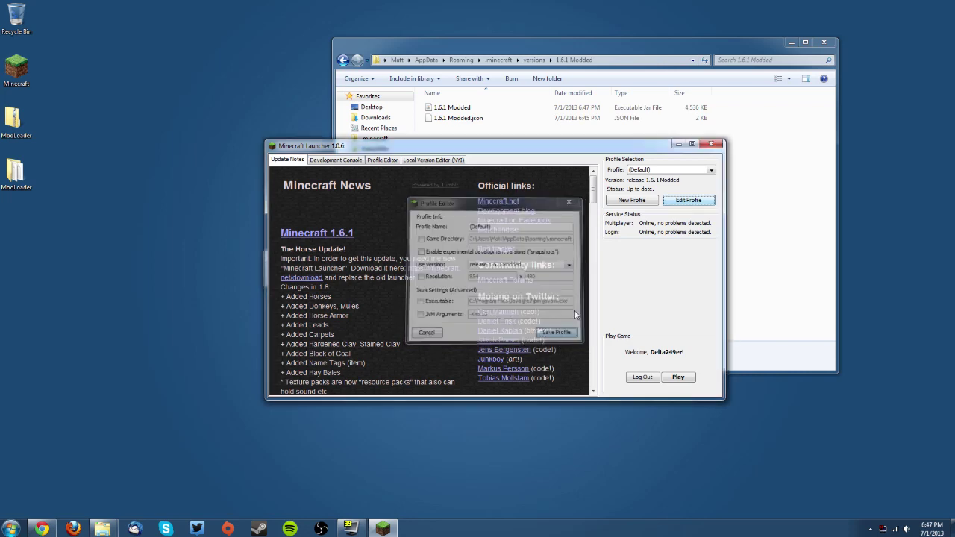
left_click(678, 377)
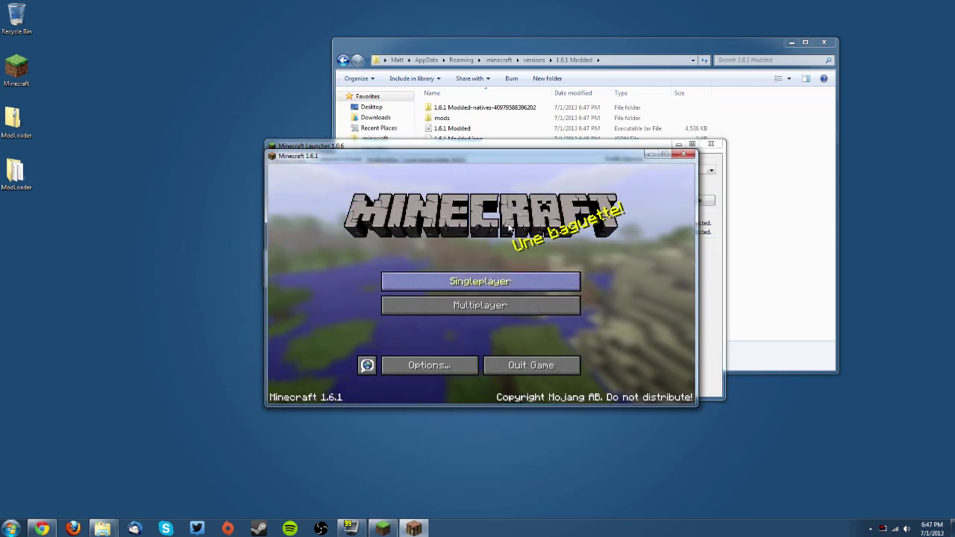
Step: Open the new mods folder to confirm it's empty, then return to the 1.6.1 Modded folder
left_click(659, 53)
left_click(439, 118)
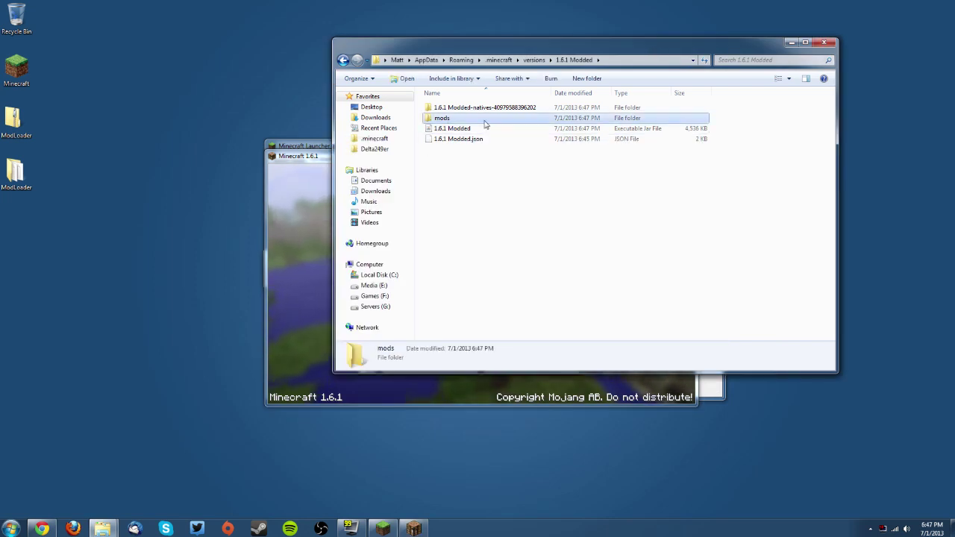
double_click(438, 119)
key("BackSpace")
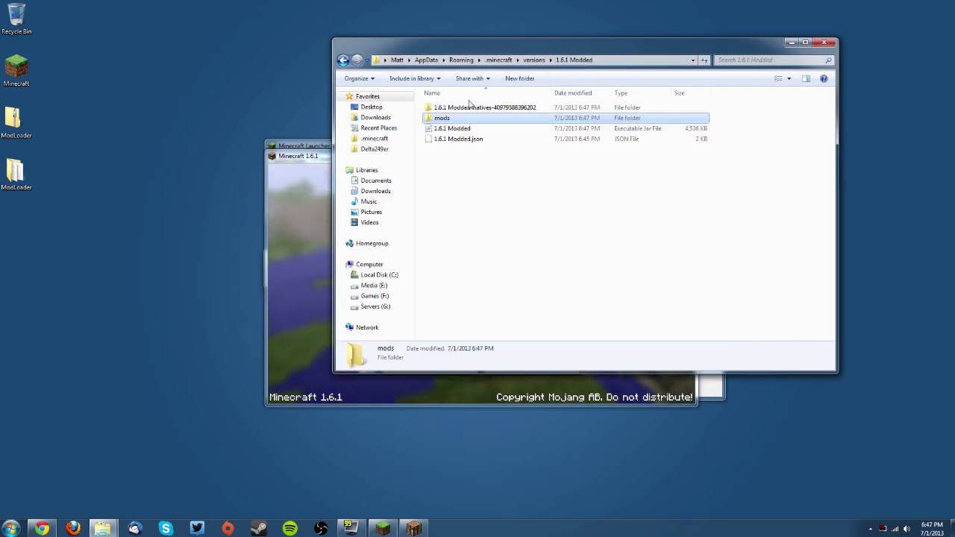
double_click(450, 119)
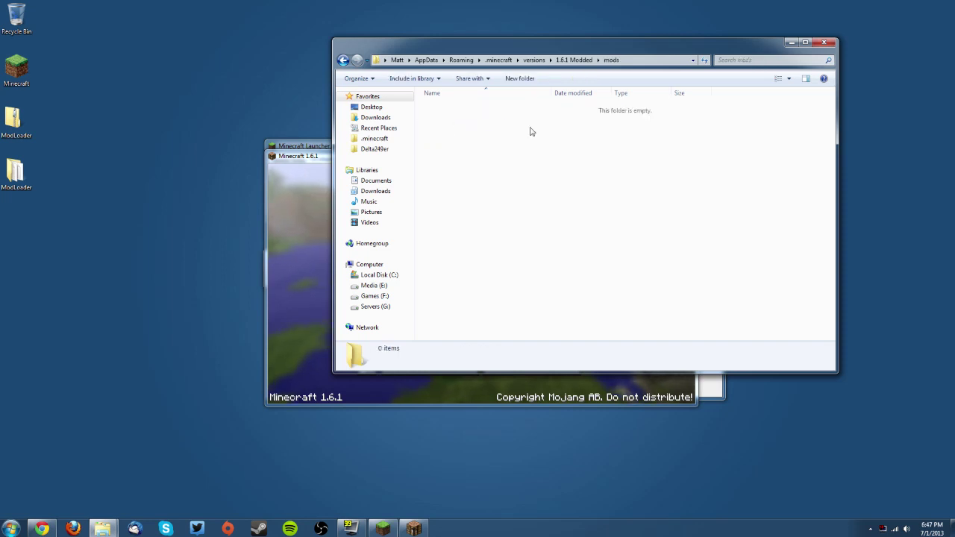
left_click_drag(575, 122, 560, 166)
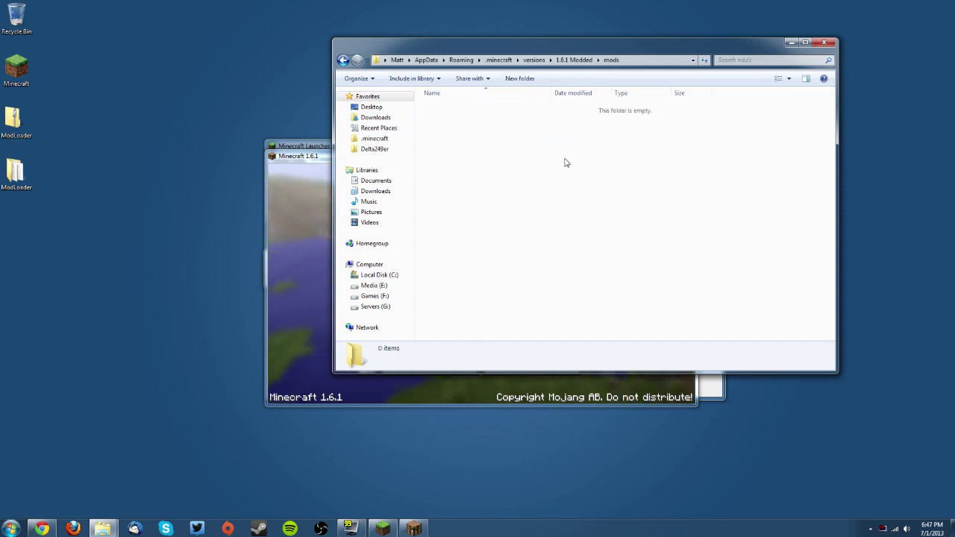
left_click(572, 59)
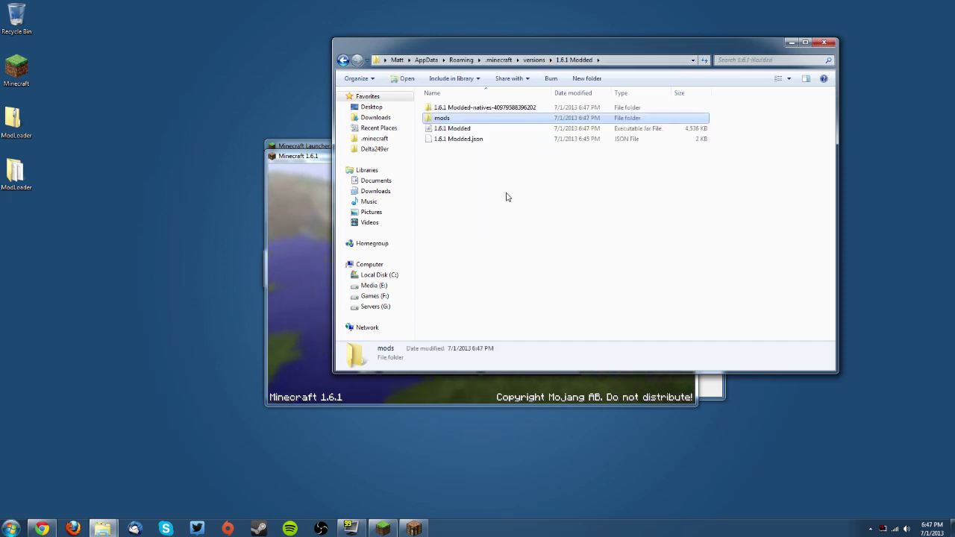
double_click(444, 121)
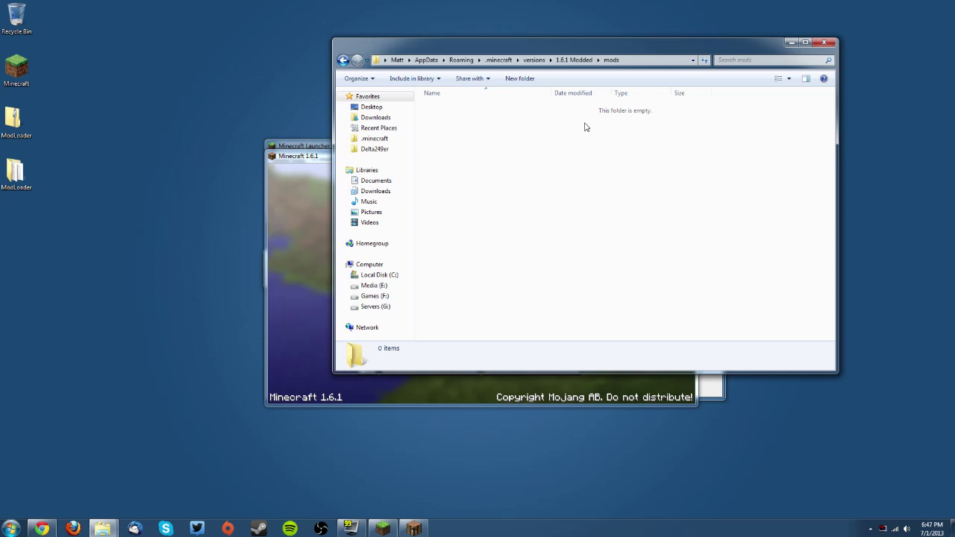
left_click(584, 60)
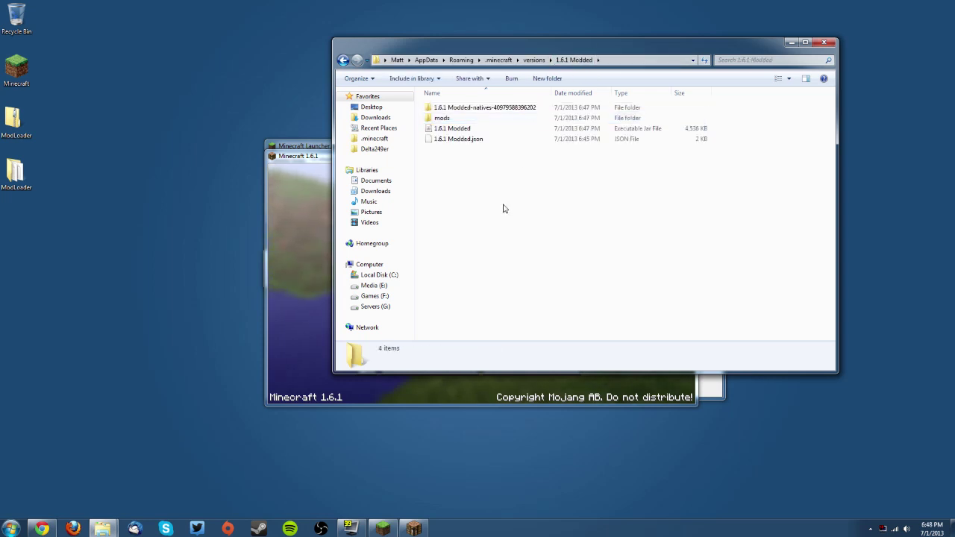